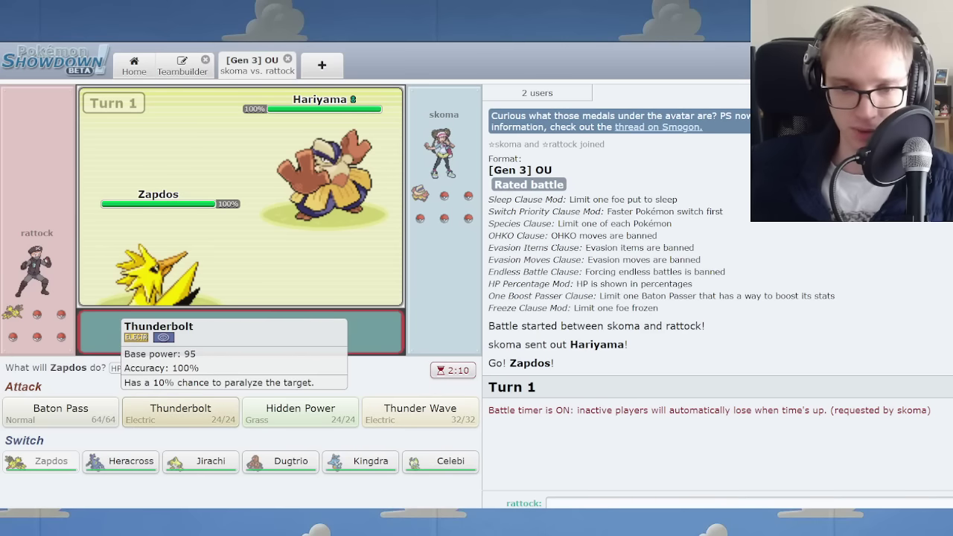
Step: Thunderbolt Hariyama on turn 1, then choose Baton Pass for Zapdos on turn 2
{"action": "left_click", "coordinate": [216, 417]}
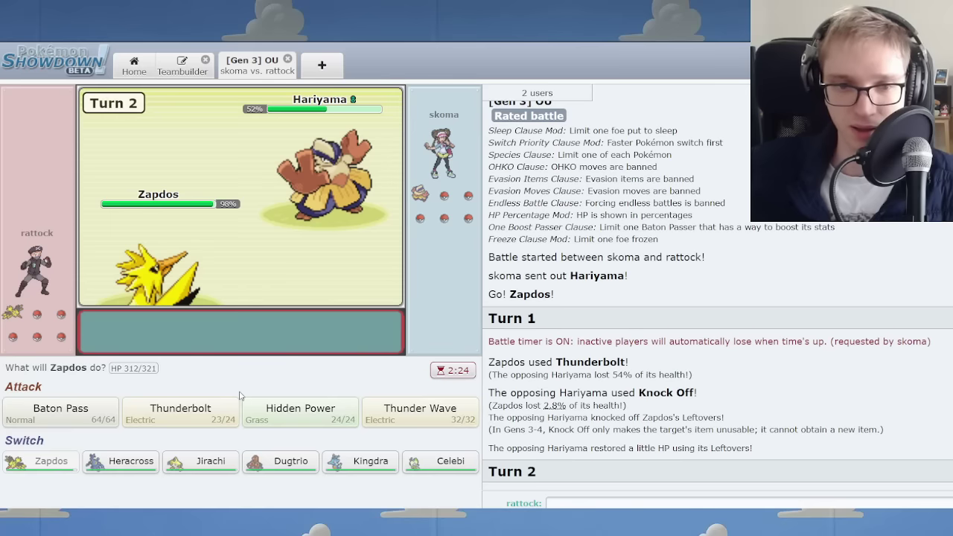
{"action": "left_click", "coordinate": [114, 400]}
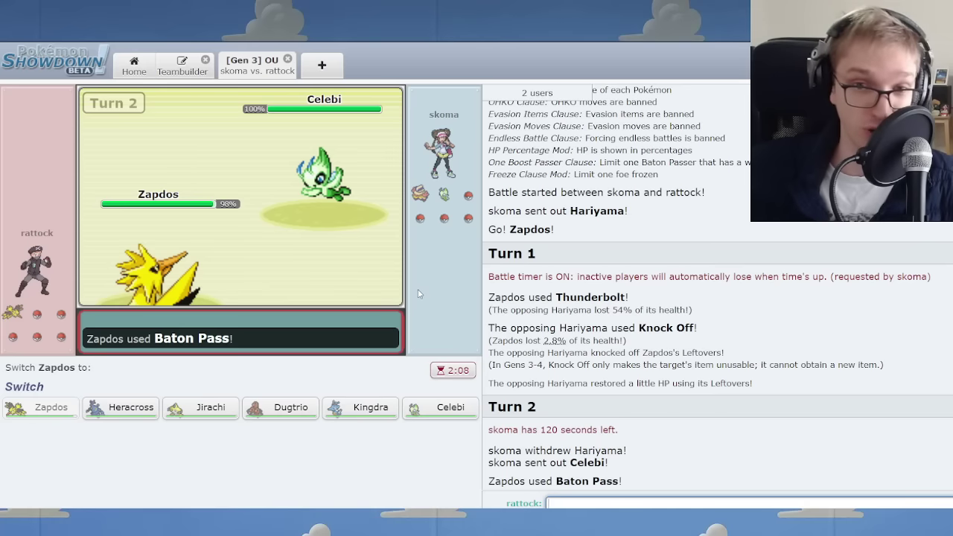
Step: Baton Pass into Celebi and lock in Calm Mind for turn 3
{"action": "left_click", "coordinate": [443, 407]}
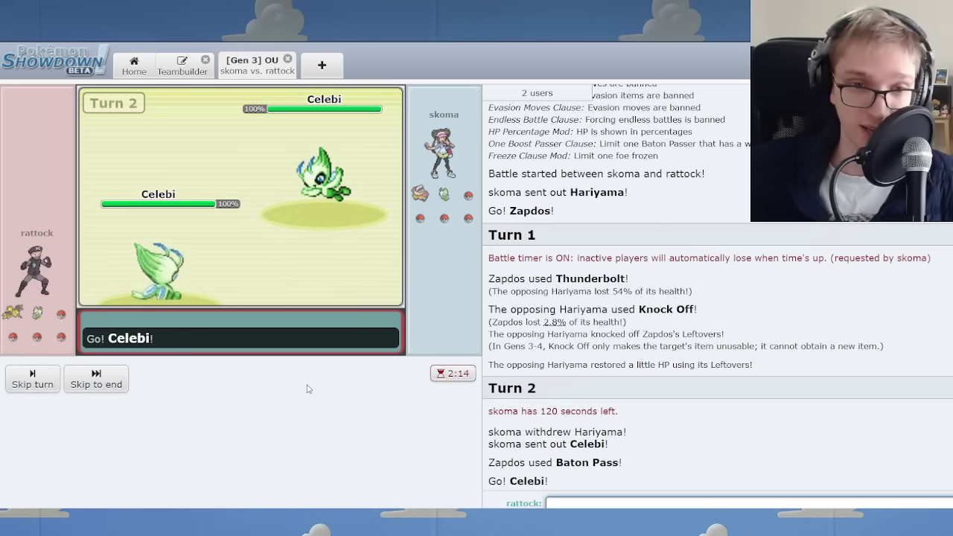
{"action": "left_click", "coordinate": [66, 410]}
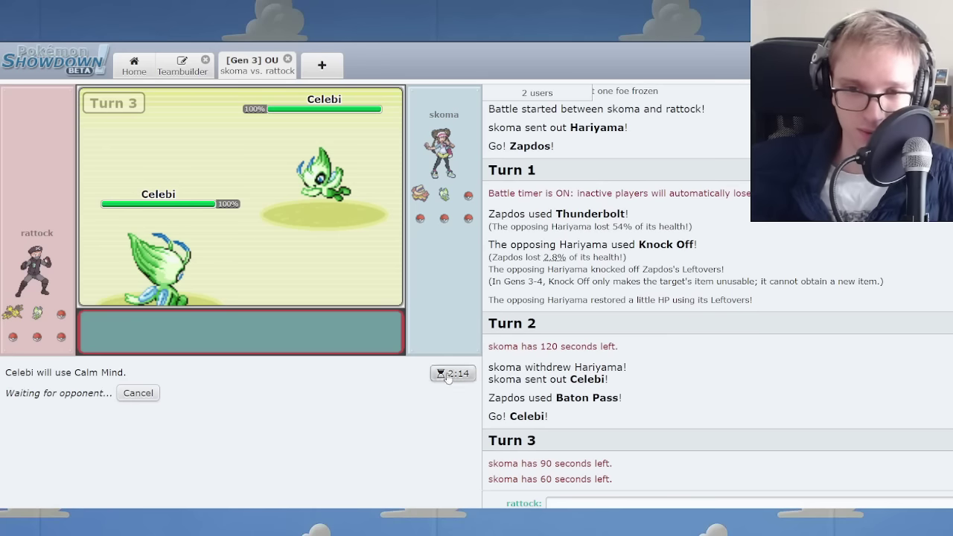
Step: Focus the battle chat box and open the timer options while turn 3 plays out
{"action": "left_click", "coordinate": [578, 503]}
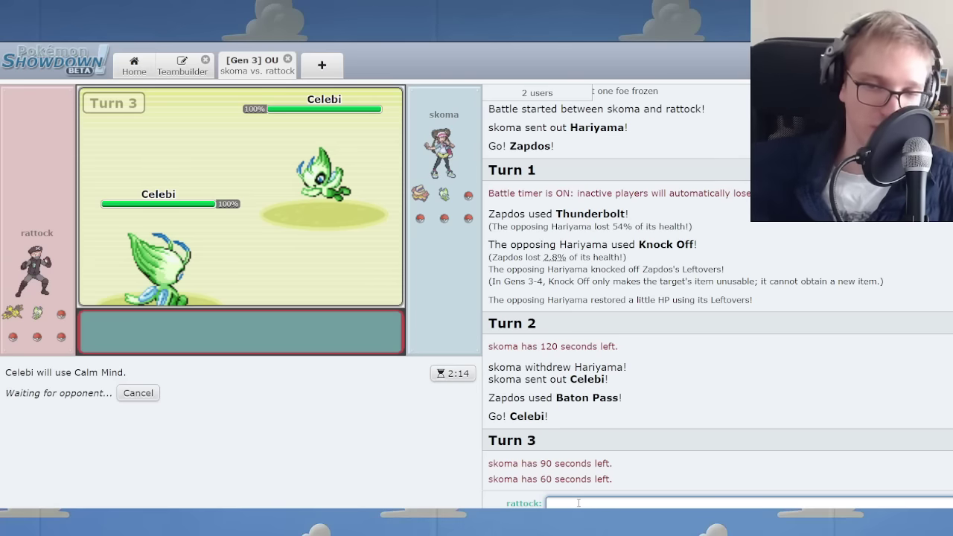
{"action": "left_click", "coordinate": [455, 373]}
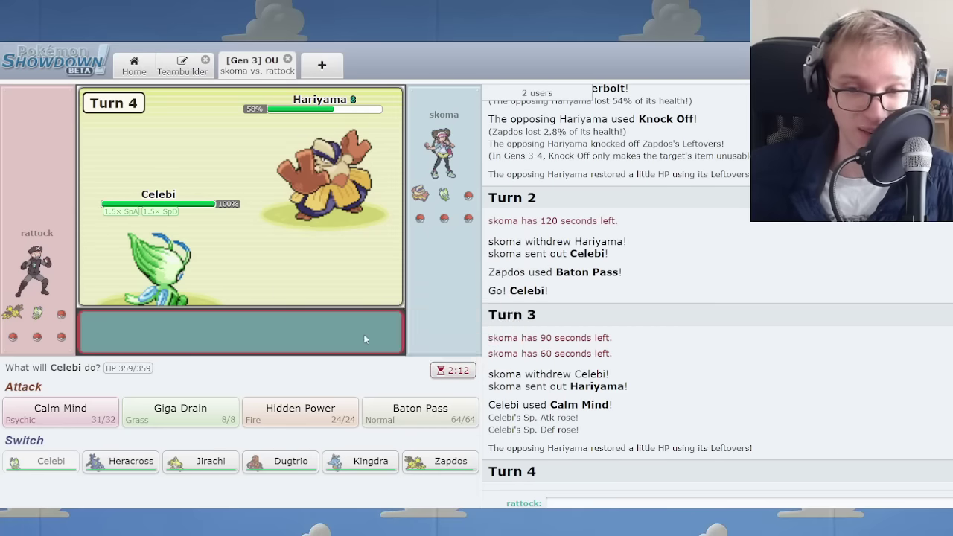
Step: Choose Baton Pass for Celebi and send Zapdos in against Jirachi
{"action": "left_click", "coordinate": [393, 409]}
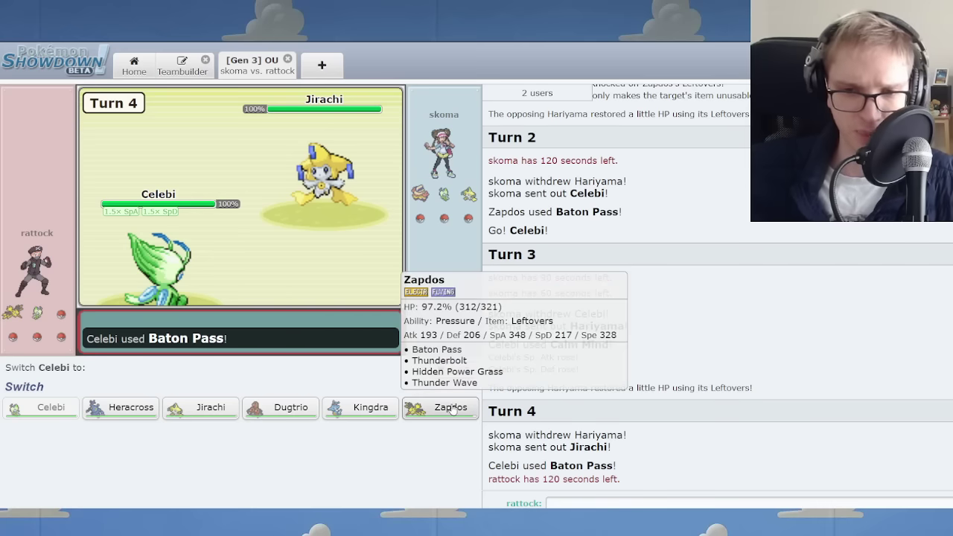
{"action": "mouse_move", "coordinate": [281, 461]}
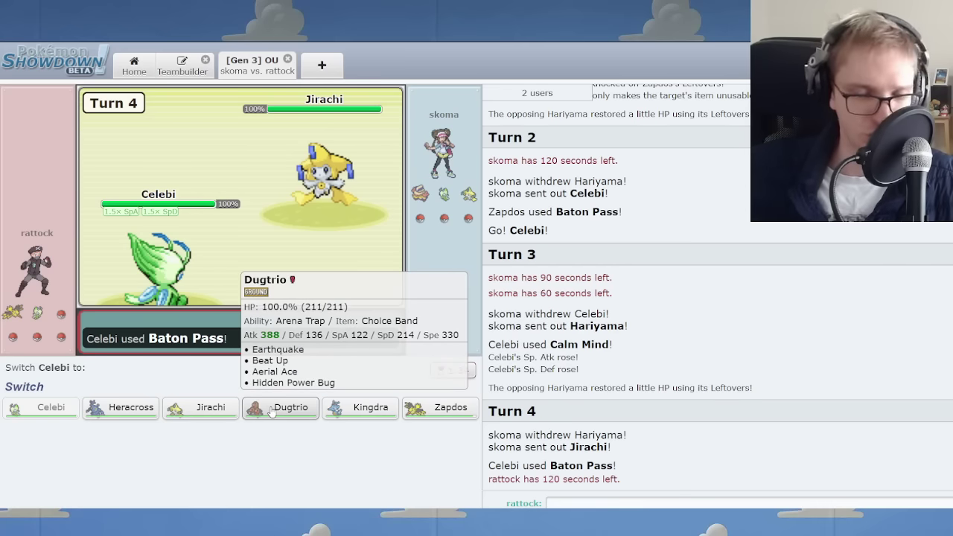
{"action": "left_click", "coordinate": [439, 408]}
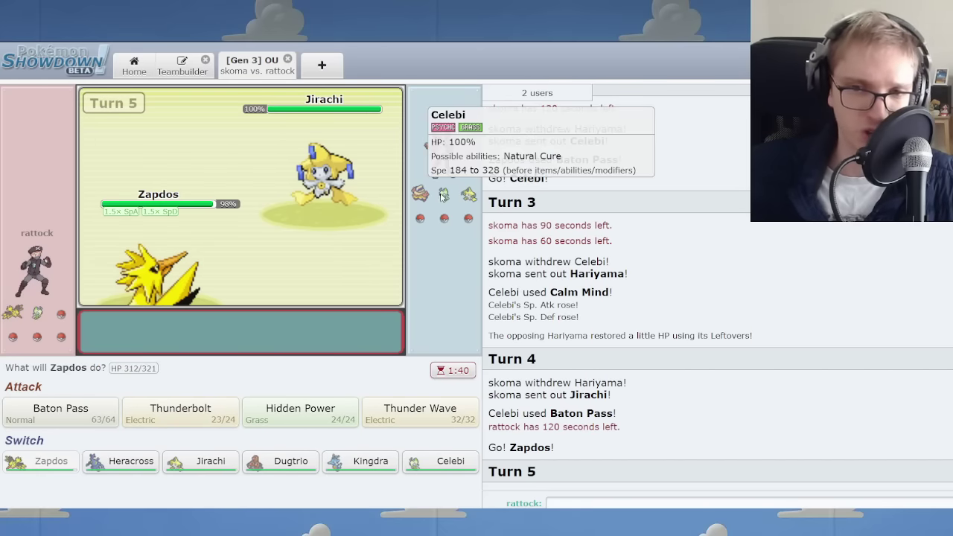
Step: Thunderbolt the opposing Celebi, then Baton Pass Zapdos's boosts back to Celebi
{"action": "mouse_move", "coordinate": [468, 194]}
{"action": "left_click", "coordinate": [180, 412]}
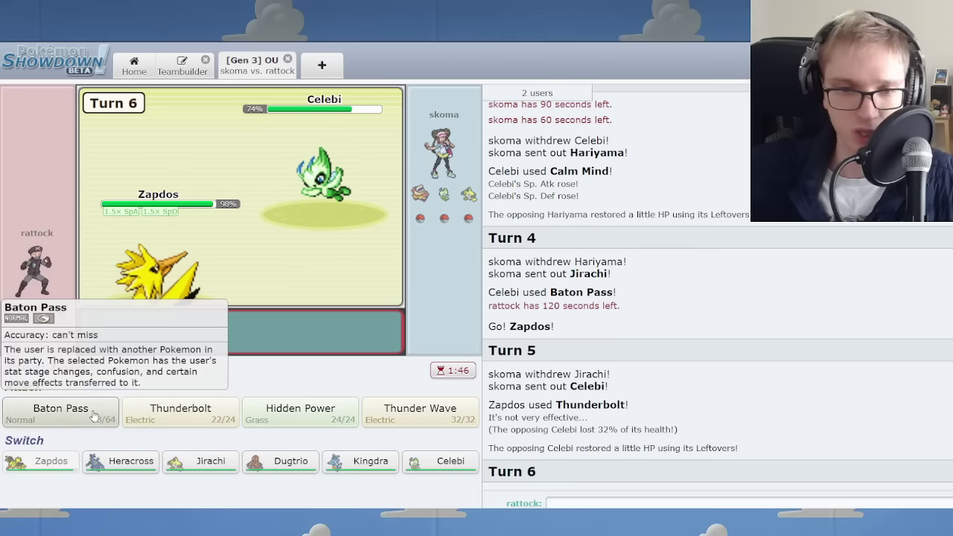
{"action": "left_click", "coordinate": [59, 409]}
{"action": "left_click", "coordinate": [350, 417]}
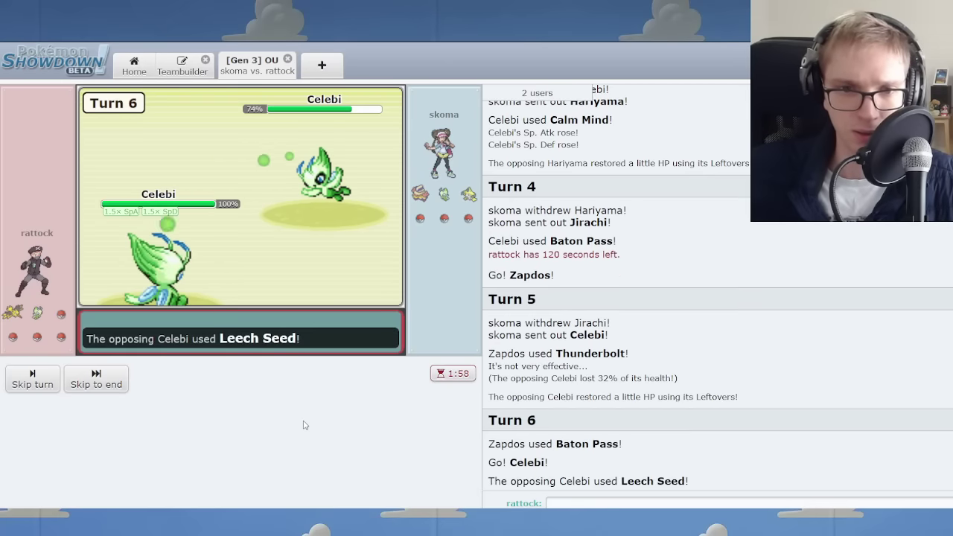
Step: Skip the turn animation, use Celebi's Calm Mind again, and skip ahead
{"action": "left_click", "coordinate": [113, 384]}
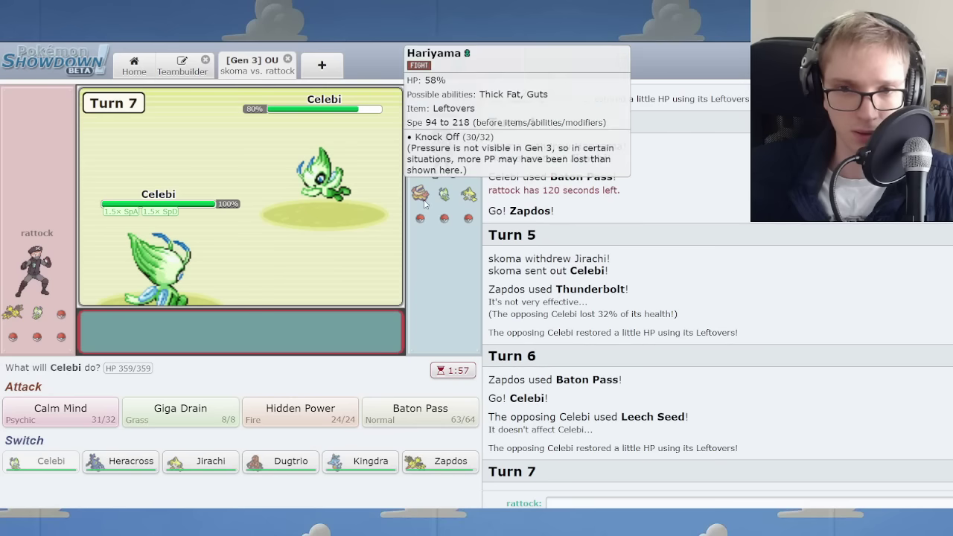
{"action": "left_click", "coordinate": [102, 402]}
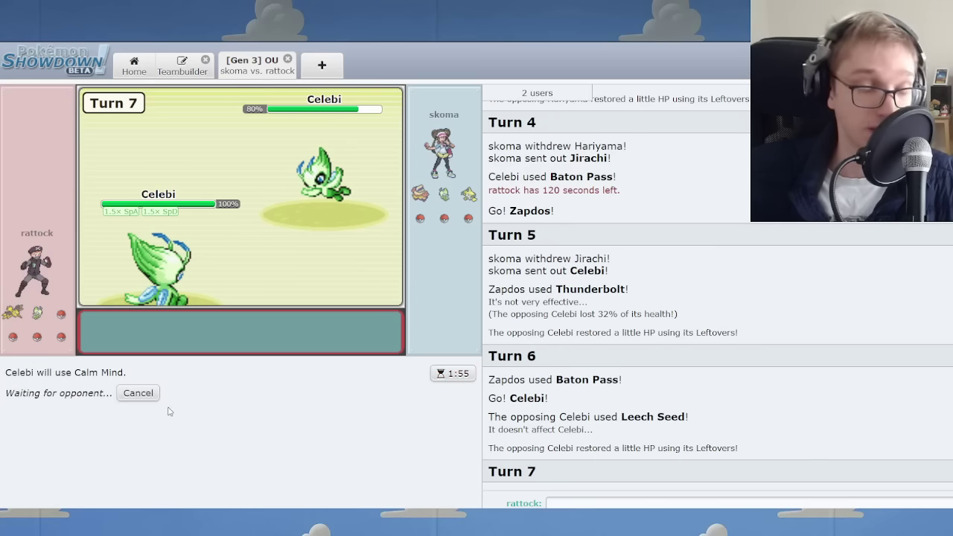
{"action": "left_click", "coordinate": [112, 384]}
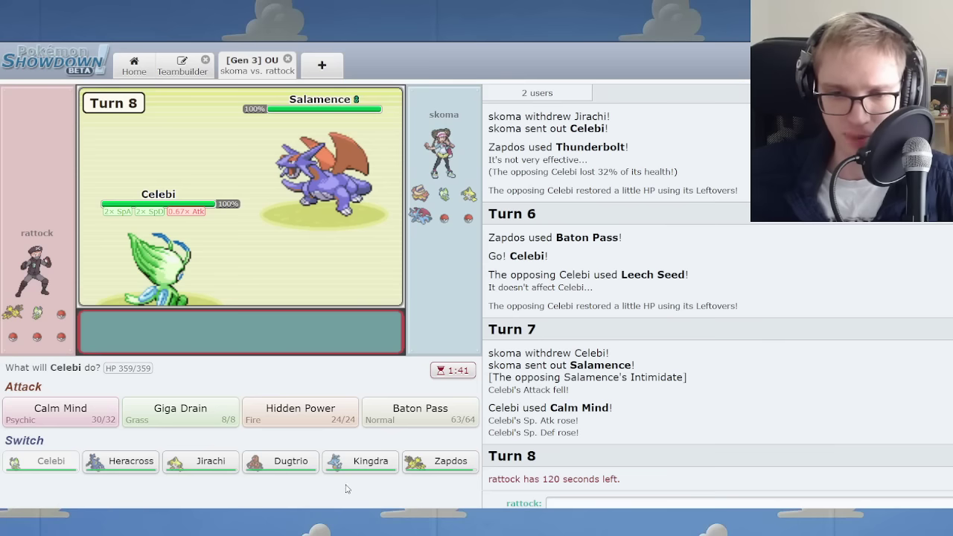
{"action": "mouse_move", "coordinate": [361, 460]}
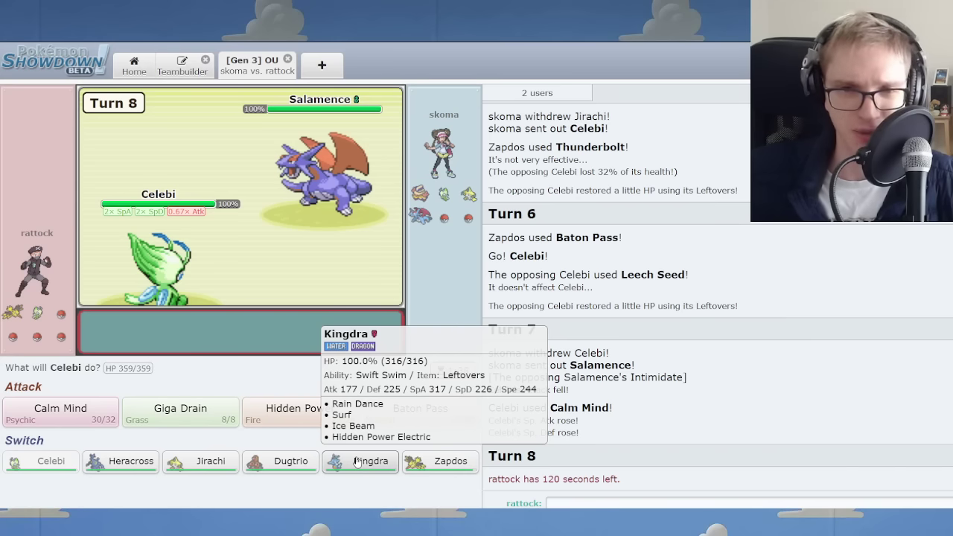
Step: Baton Pass Celebi's boosts to Kingdra, then Ice Beam Salamence and Surf Starmie
{"action": "left_click", "coordinate": [417, 409]}
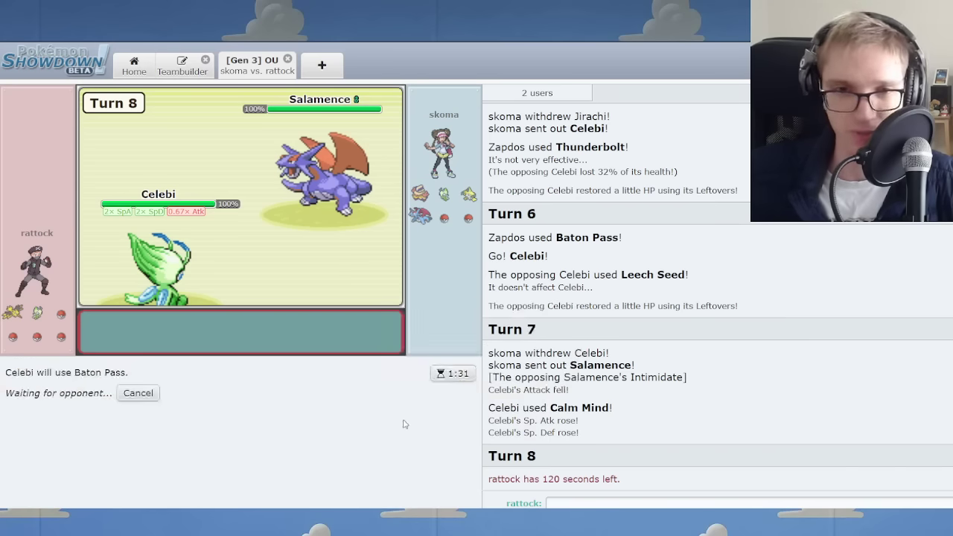
{"action": "left_click", "coordinate": [365, 409]}
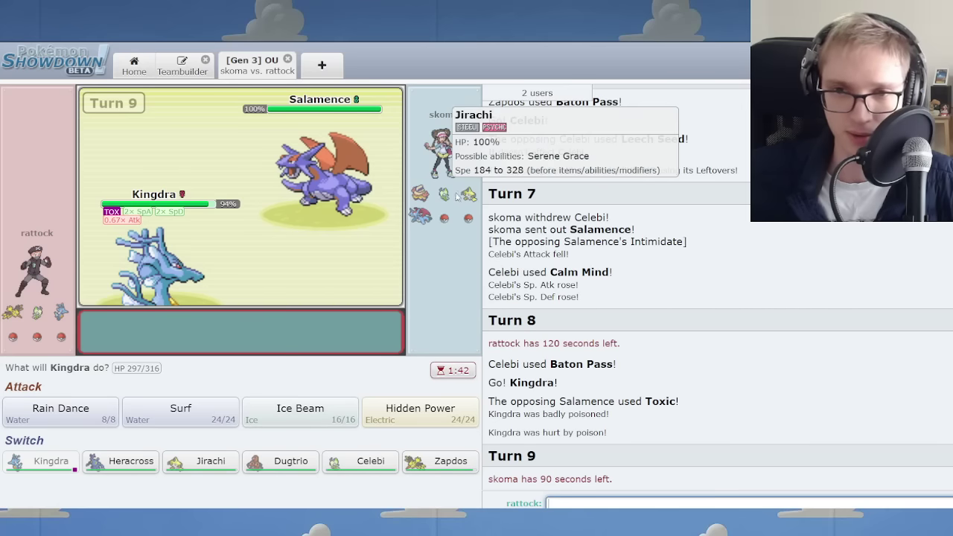
{"action": "left_click", "coordinate": [313, 414]}
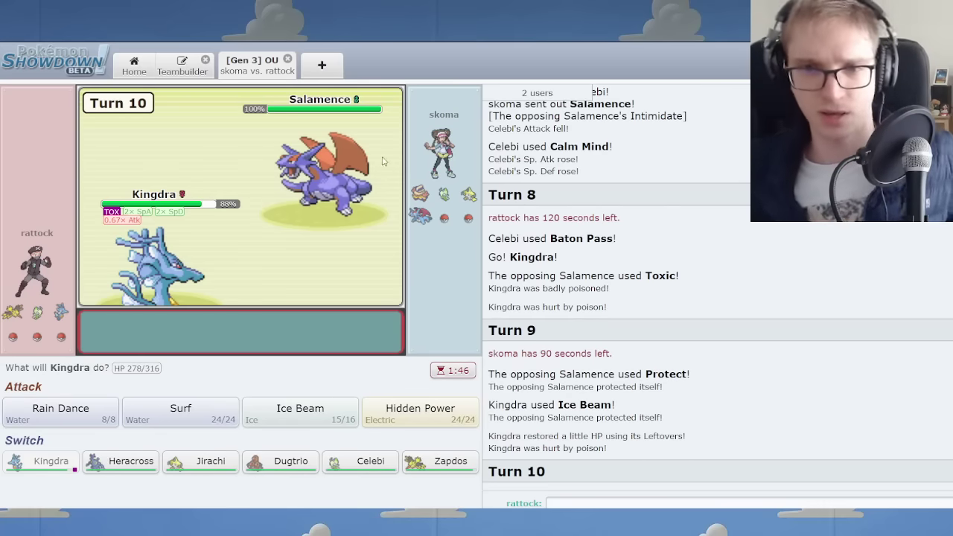
{"action": "mouse_move", "coordinate": [445, 194]}
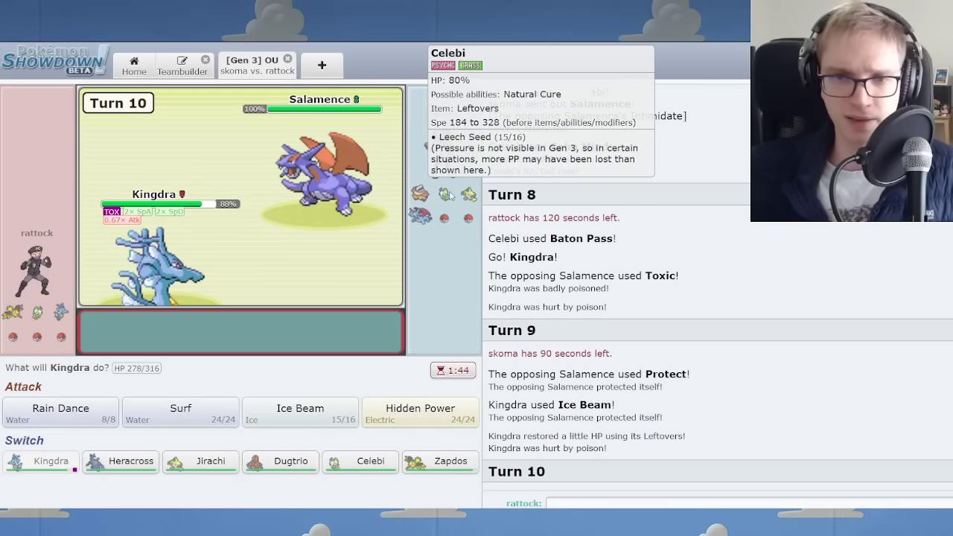
{"action": "left_click", "coordinate": [181, 410]}
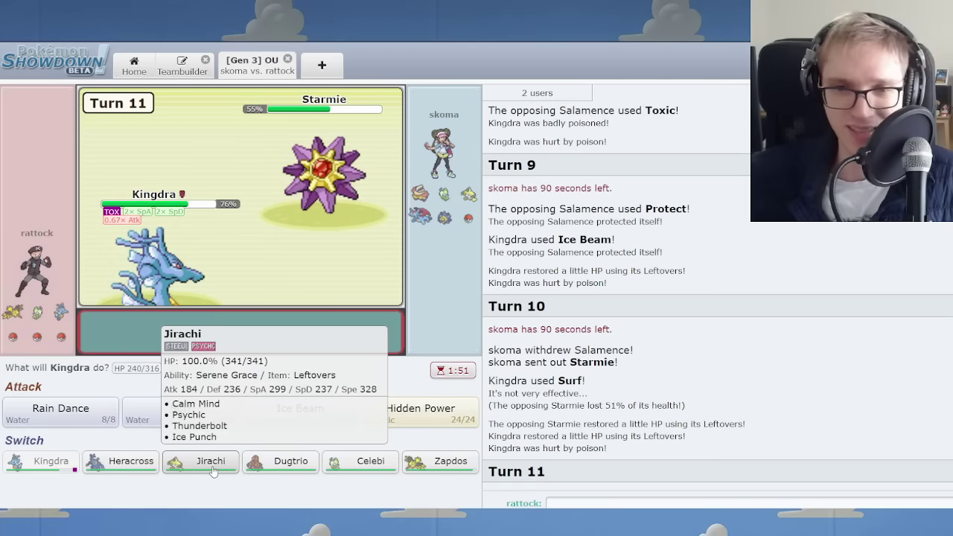
{"action": "mouse_move", "coordinate": [201, 461]}
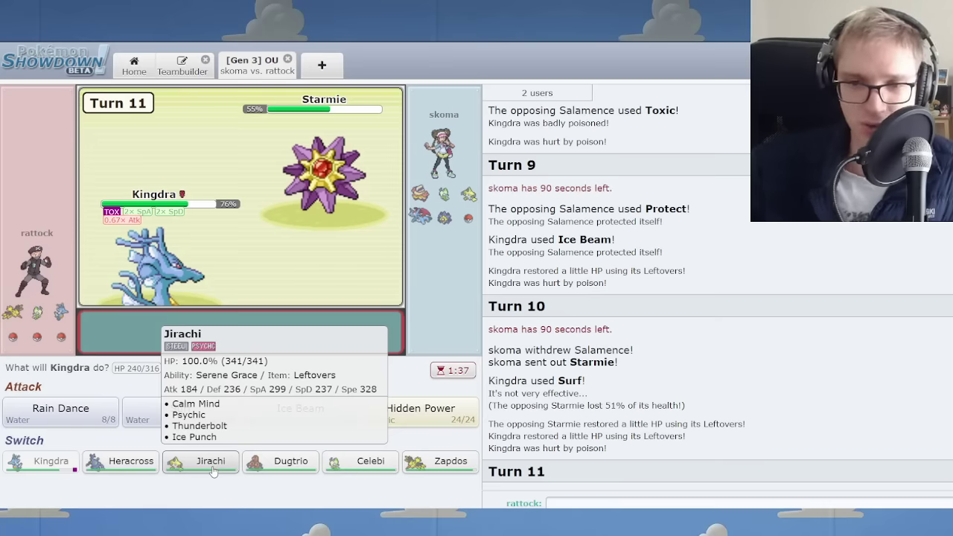
Step: Use Hidden Power Electric, switch to Dugtrio, and Earthquake Jirachi repeatedly down to 17%
{"action": "left_click", "coordinate": [397, 422]}
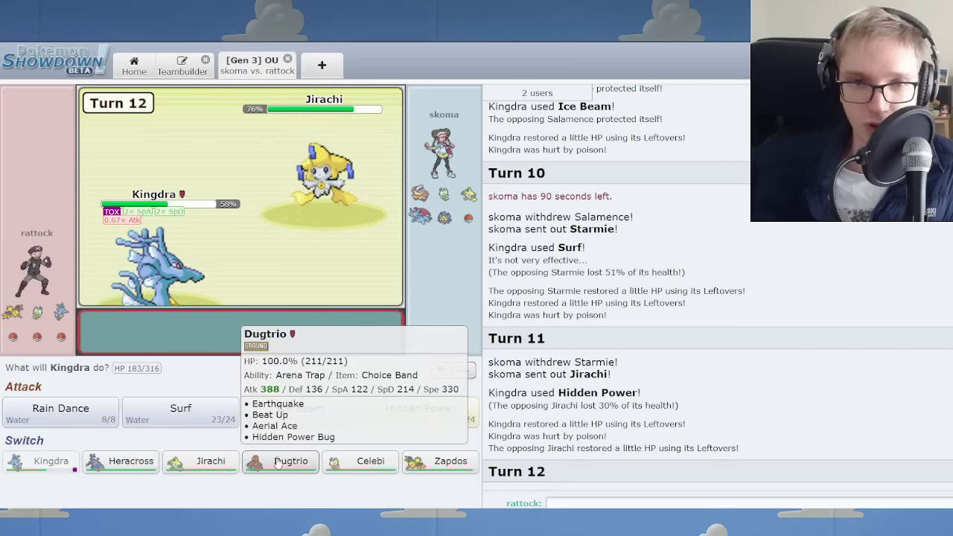
{"action": "left_click", "coordinate": [277, 468]}
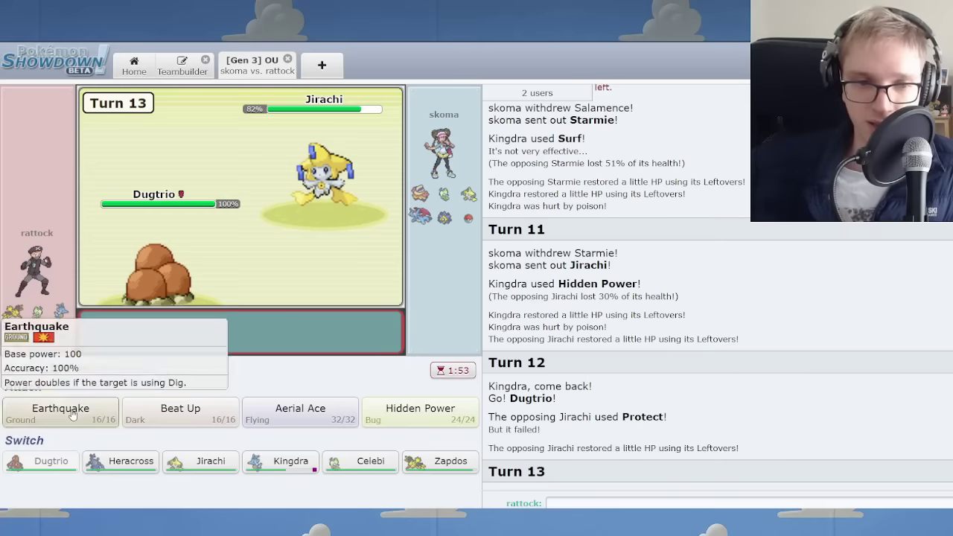
{"action": "left_click", "coordinate": [59, 406]}
{"action": "left_click", "coordinate": [59, 406]}
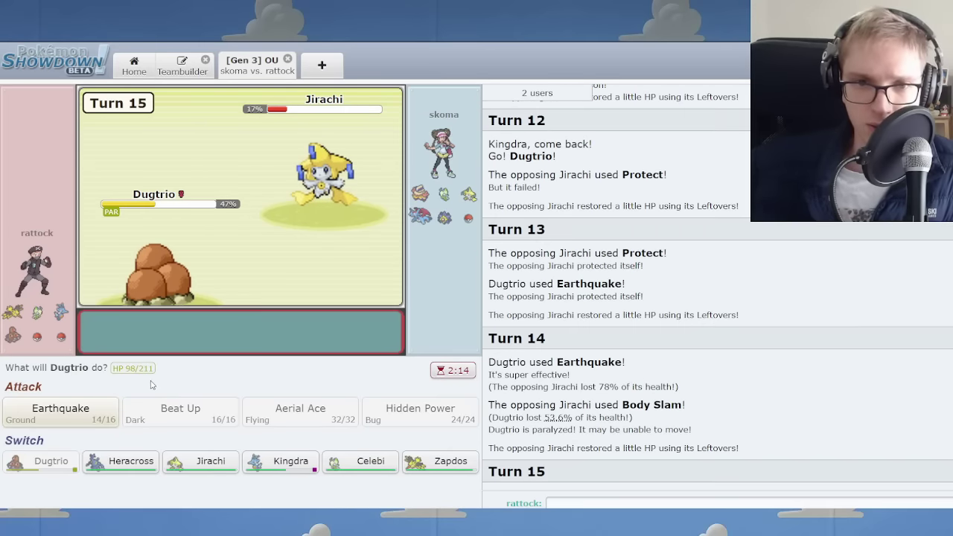
{"action": "left_click", "coordinate": [96, 410]}
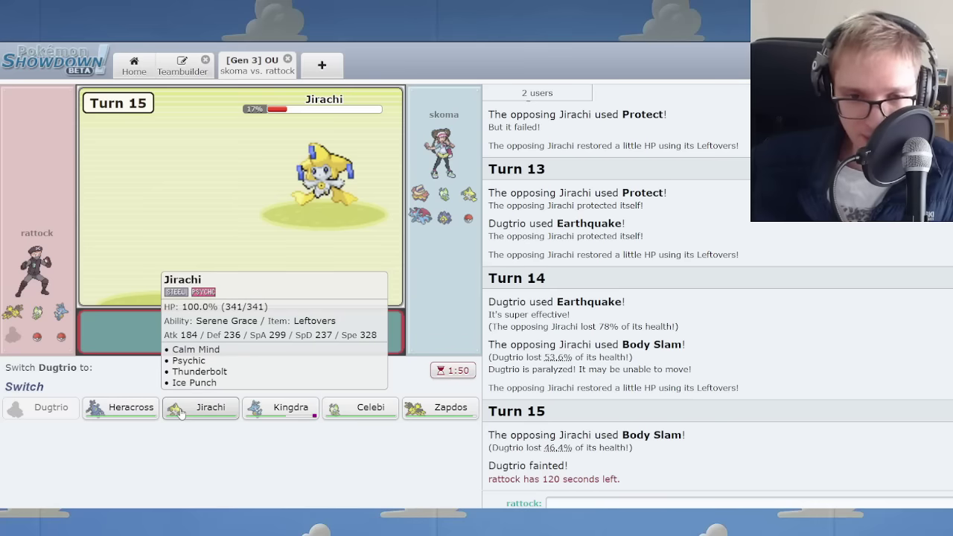
{"action": "mouse_move", "coordinate": [440, 461]}
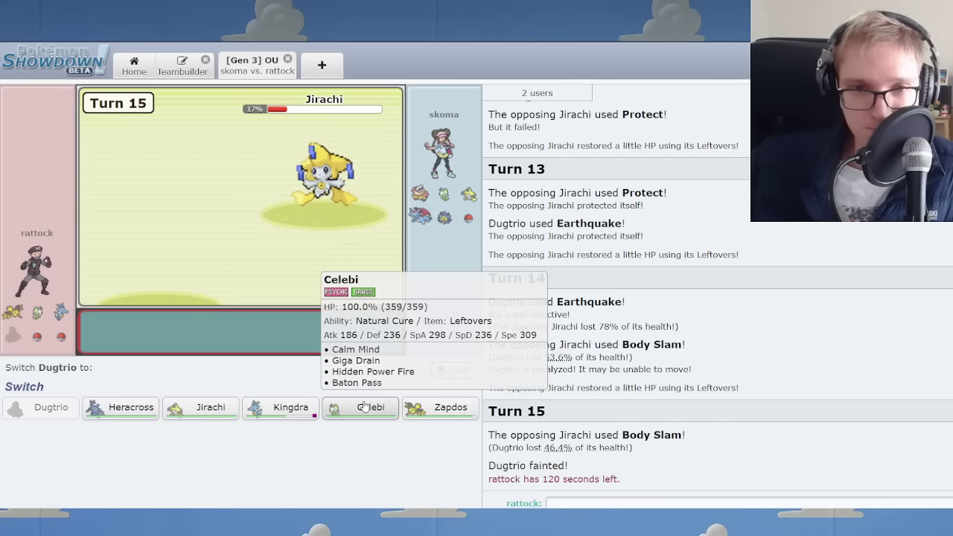
Step: Pick Zapdos from the Switch row as Dugtrio's replacement
{"action": "left_click", "coordinate": [421, 410]}
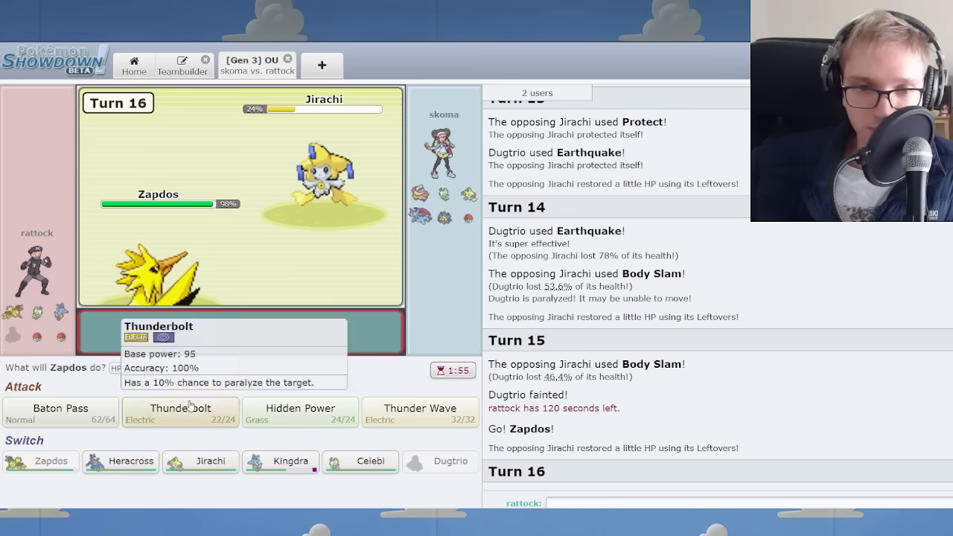
Step: Pick Thunderbolt, cancel it, and have Zapdos use Baton Pass instead
{"action": "left_click", "coordinate": [186, 405]}
{"action": "left_click", "coordinate": [157, 394]}
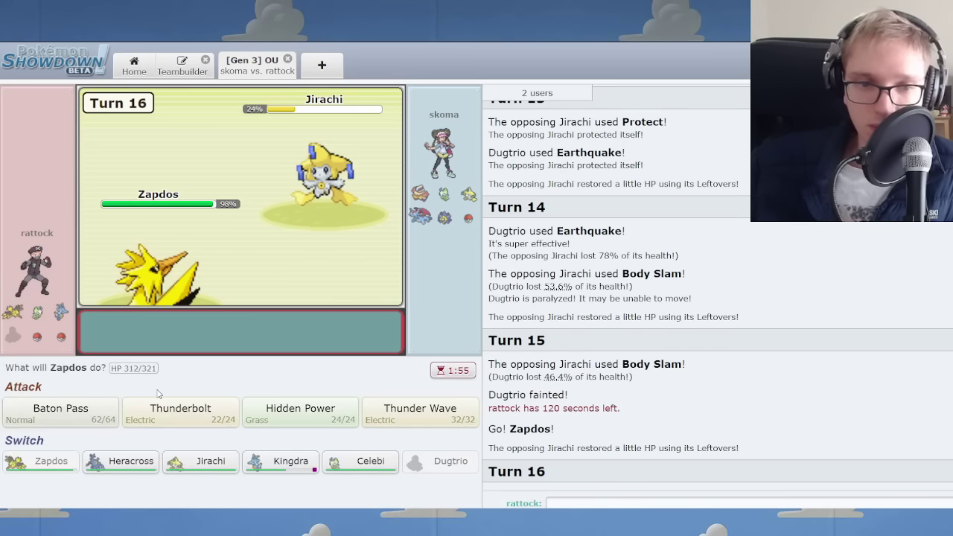
{"action": "mouse_move", "coordinate": [60, 413]}
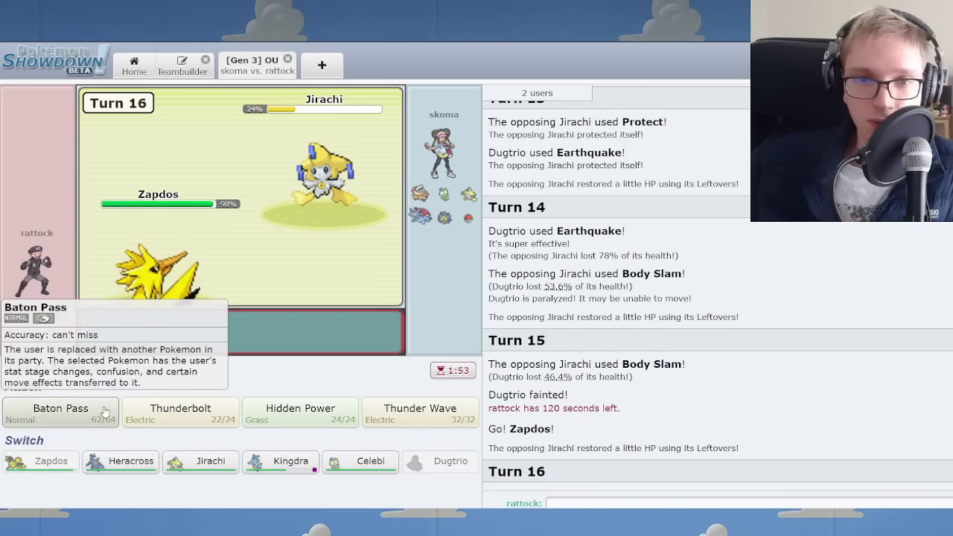
{"action": "left_click", "coordinate": [104, 412]}
{"action": "left_click", "coordinate": [96, 383]}
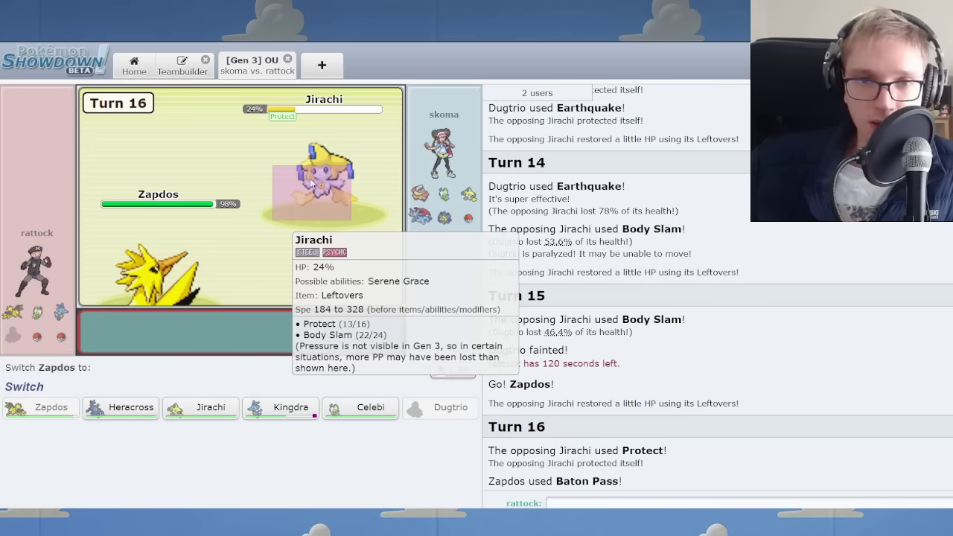
Step: Bring Celebi in, stack Calm Mind on turns 18 and 19, then Baton Pass
{"action": "left_click", "coordinate": [360, 408]}
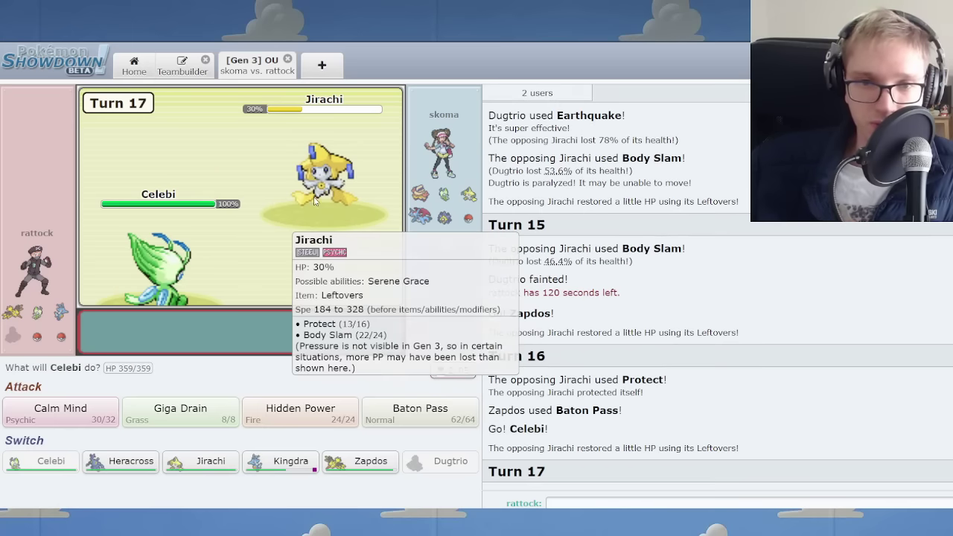
{"action": "left_click", "coordinate": [60, 411]}
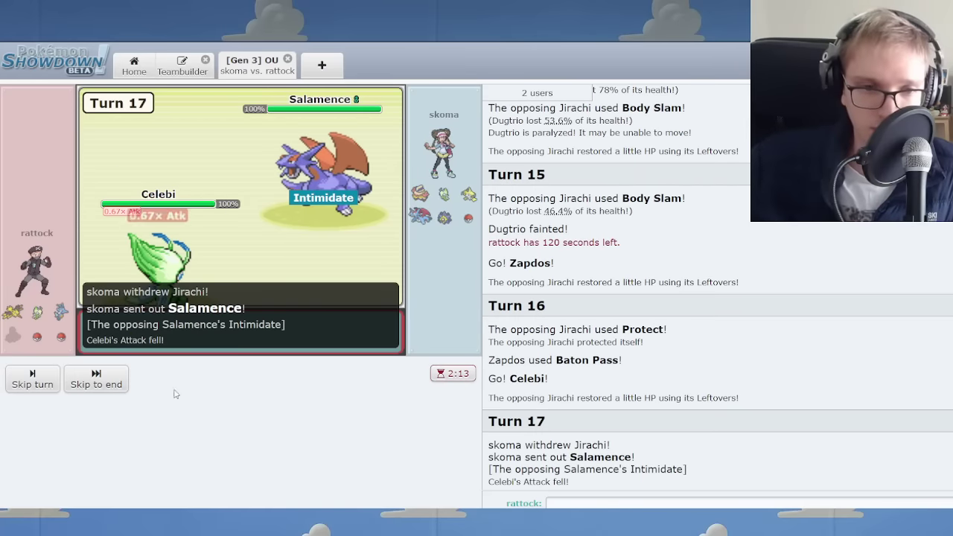
{"action": "left_click", "coordinate": [90, 409]}
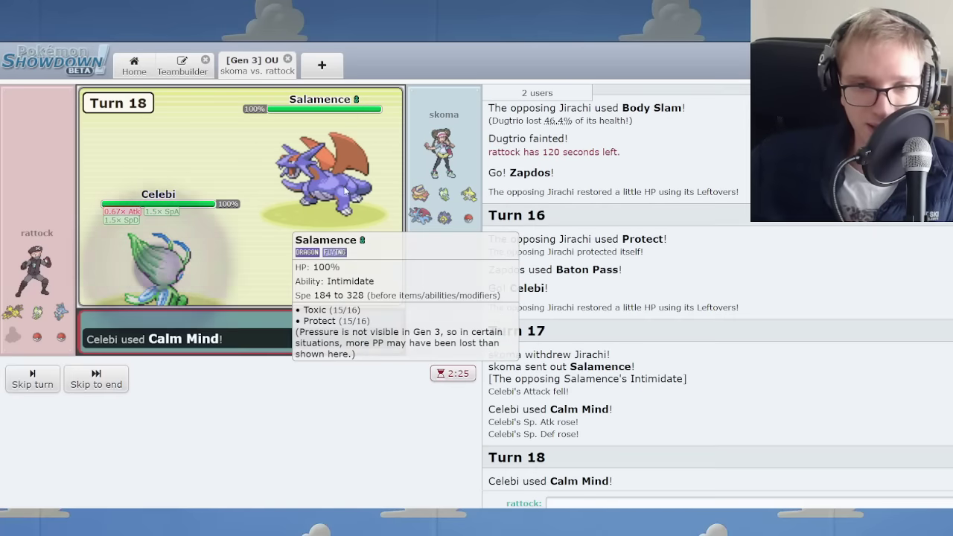
{"action": "left_click", "coordinate": [89, 409]}
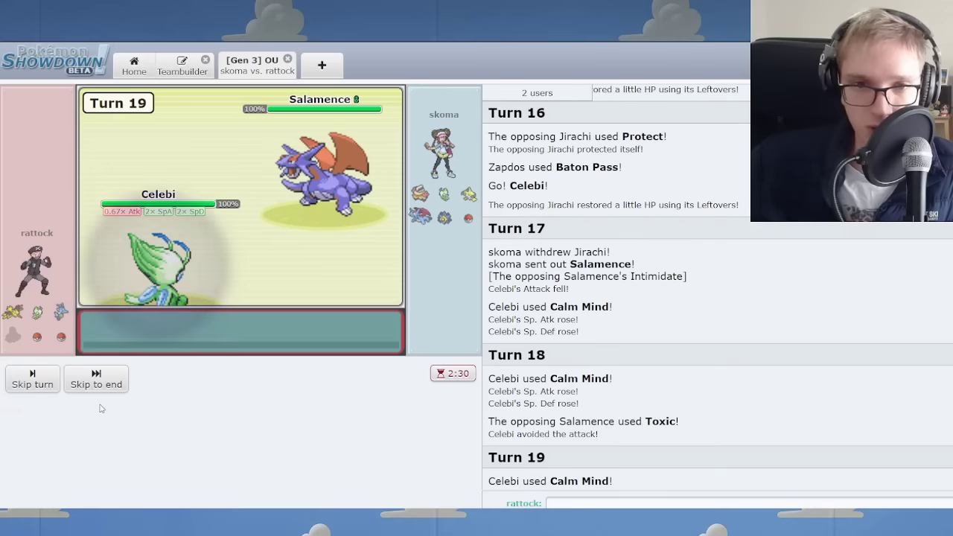
{"action": "mouse_move", "coordinate": [420, 412]}
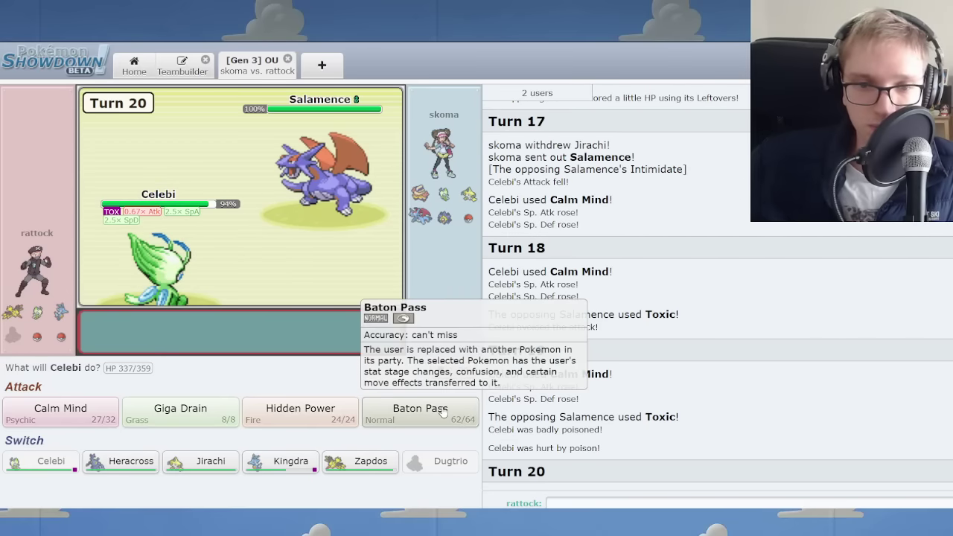
{"action": "left_click", "coordinate": [443, 411]}
Step: Send Jirachi in to take Celebi's boosts, then Ice Punch the opposing Jirachi to 18%
{"action": "left_click", "coordinate": [201, 410]}
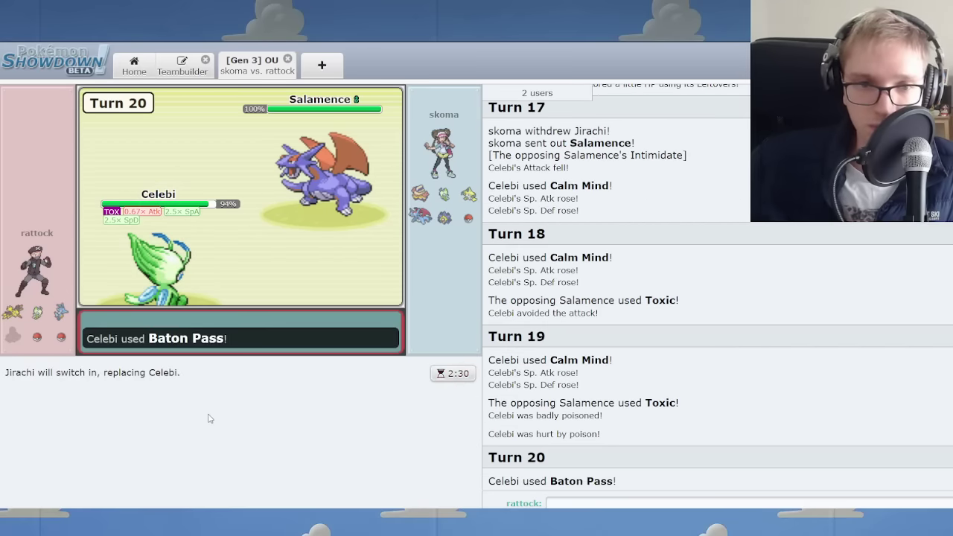
{"action": "left_click", "coordinate": [440, 412]}
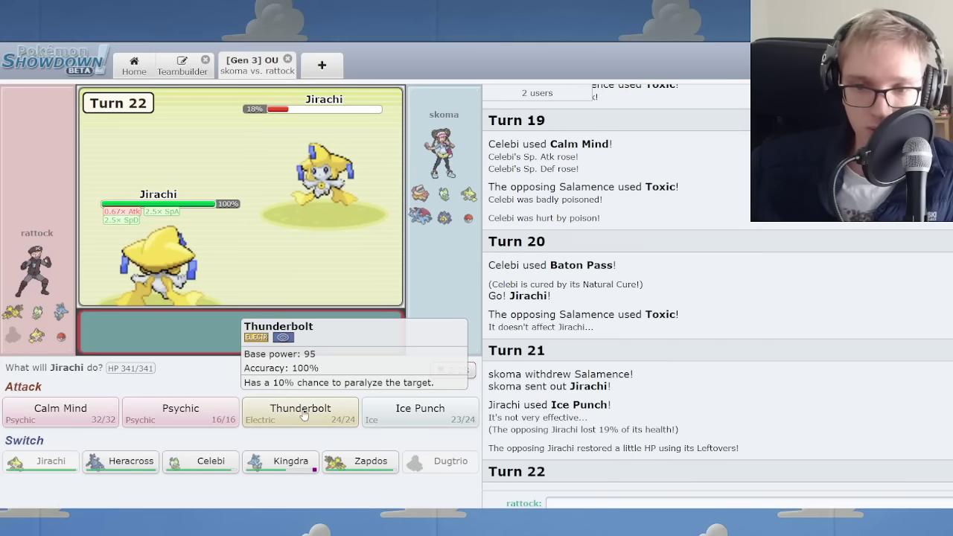
Step: Thunderbolt the opposing Jirachi on turn 22, then Starmie on turn 23
{"action": "left_click", "coordinate": [303, 415]}
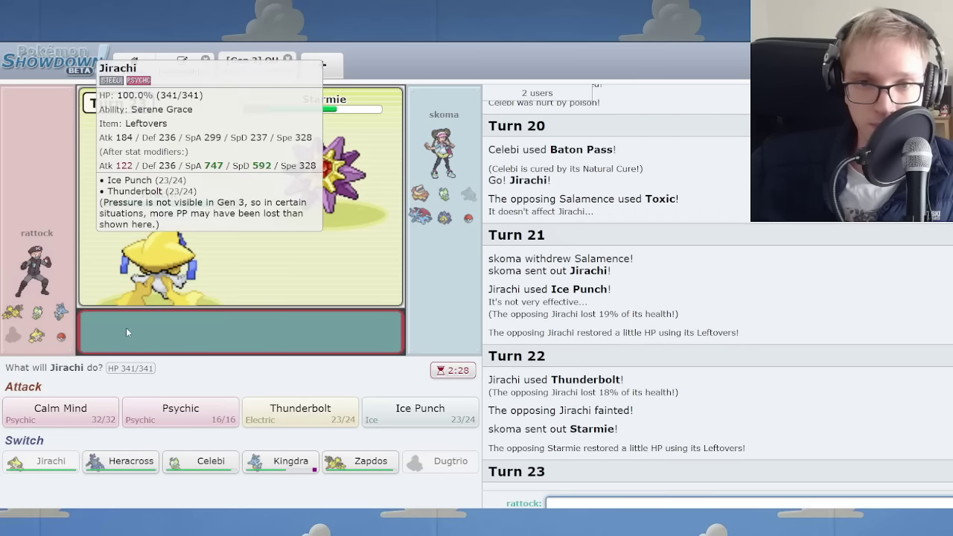
{"action": "left_click", "coordinate": [301, 413]}
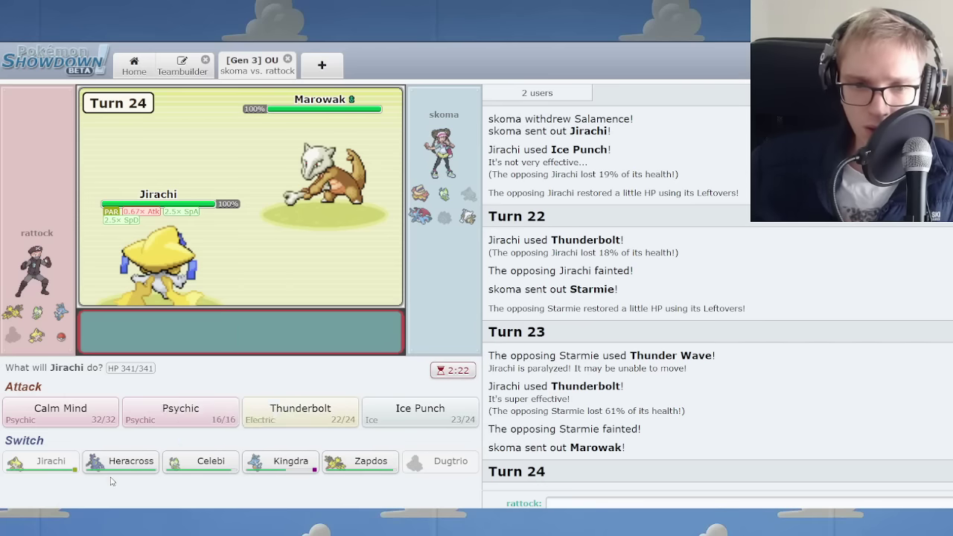
{"action": "mouse_move", "coordinate": [201, 461]}
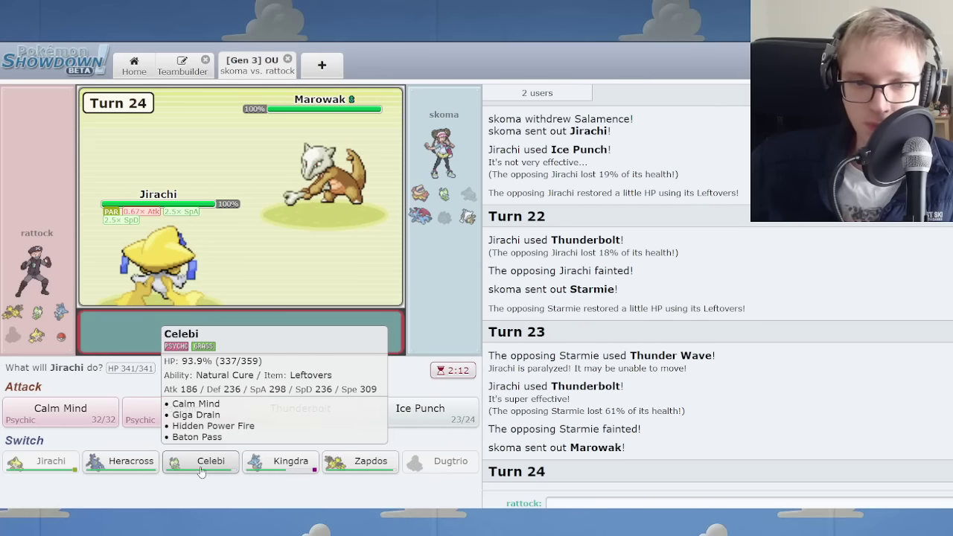
Step: Switch to Heracross, use Substitute and Swords Dance, then Rock Slide Salamence for 61%
{"action": "left_click", "coordinate": [117, 467]}
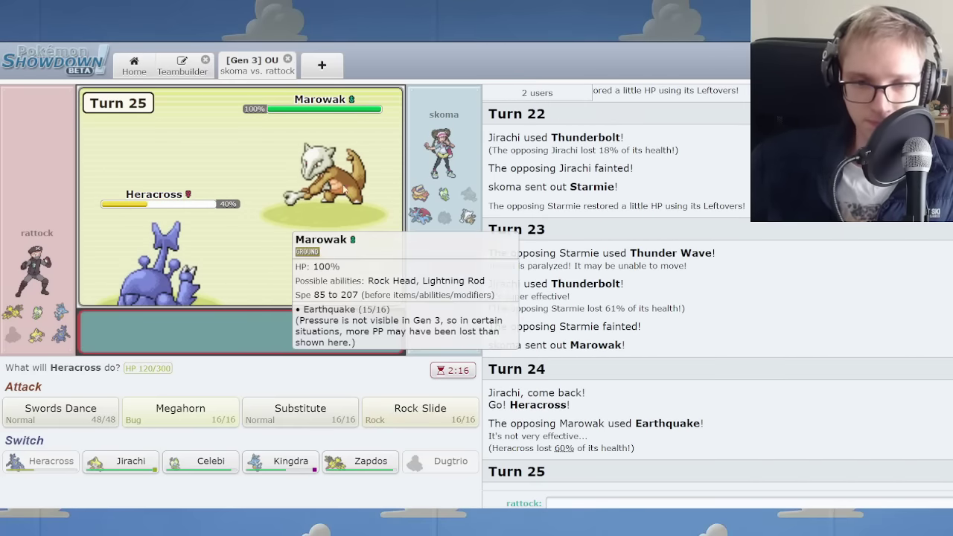
{"action": "left_click", "coordinate": [319, 416]}
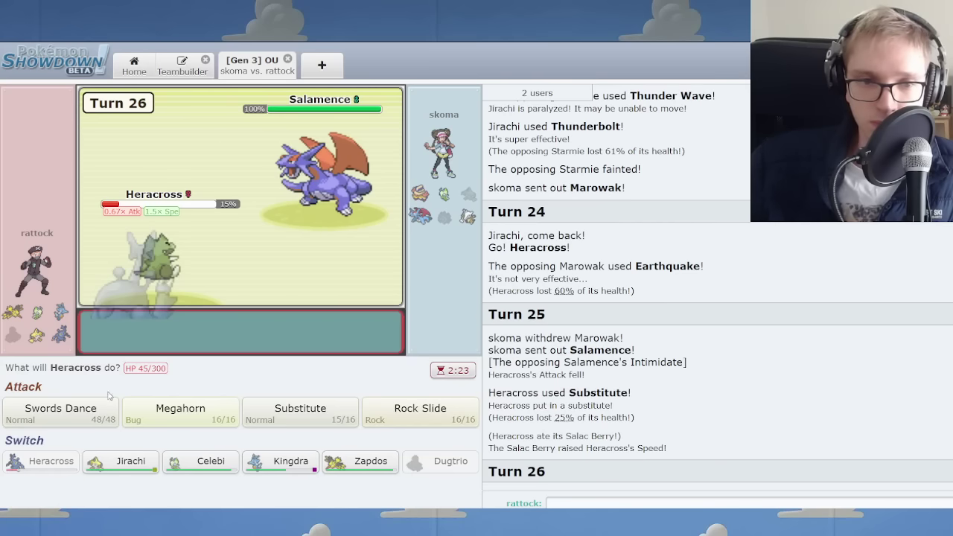
{"action": "left_click", "coordinate": [86, 413]}
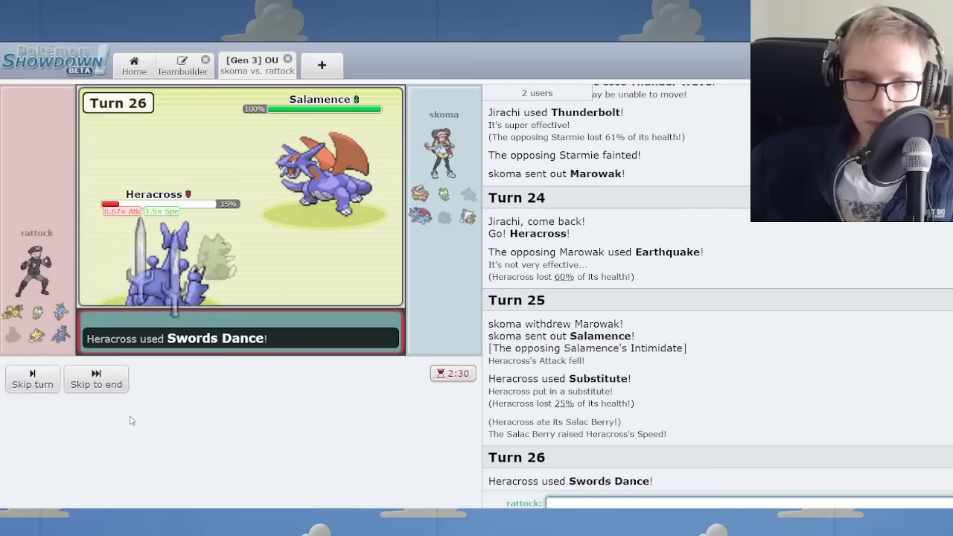
{"action": "left_click", "coordinate": [357, 463]}
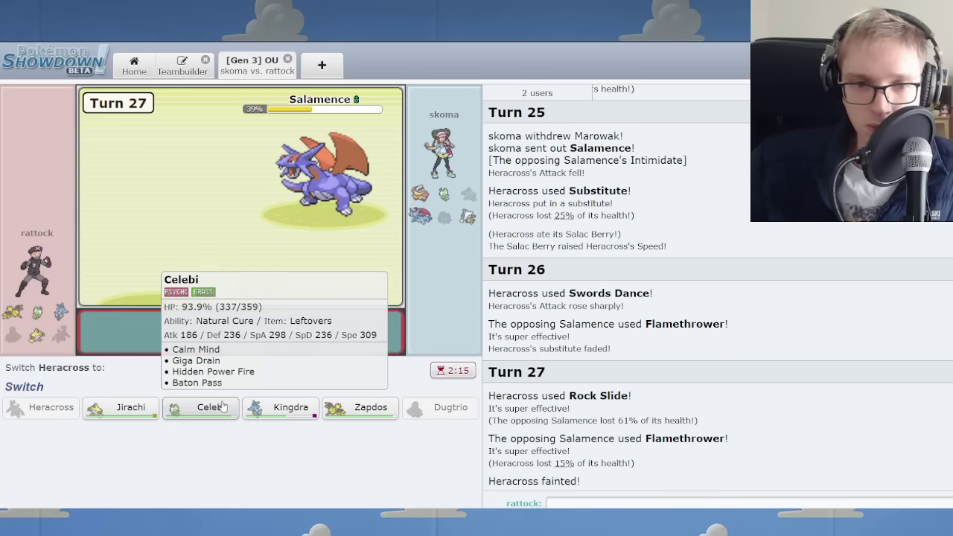
Step: Send Celebi in for the fainted Heracross and use Calm Mind on turns 28 and 29
{"action": "left_click", "coordinate": [207, 407]}
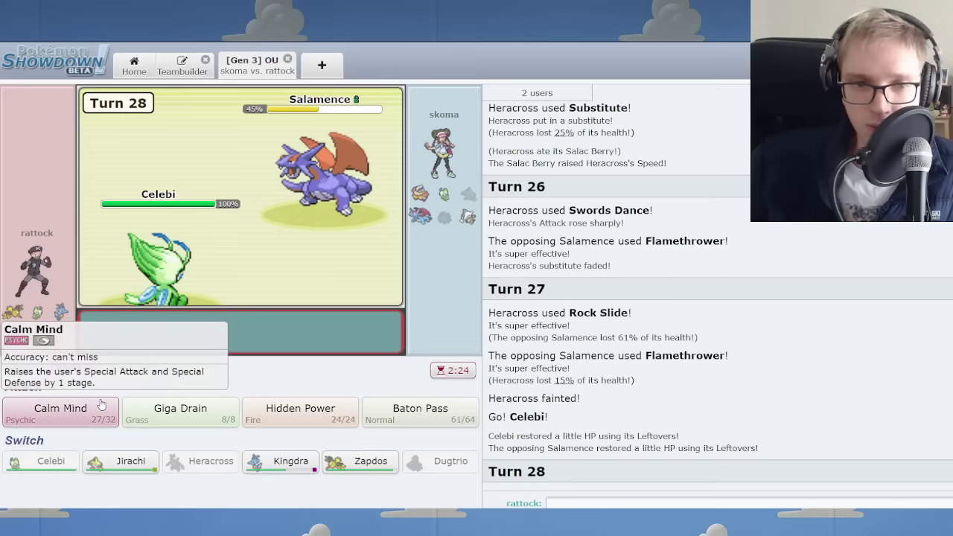
{"action": "left_click", "coordinate": [60, 408]}
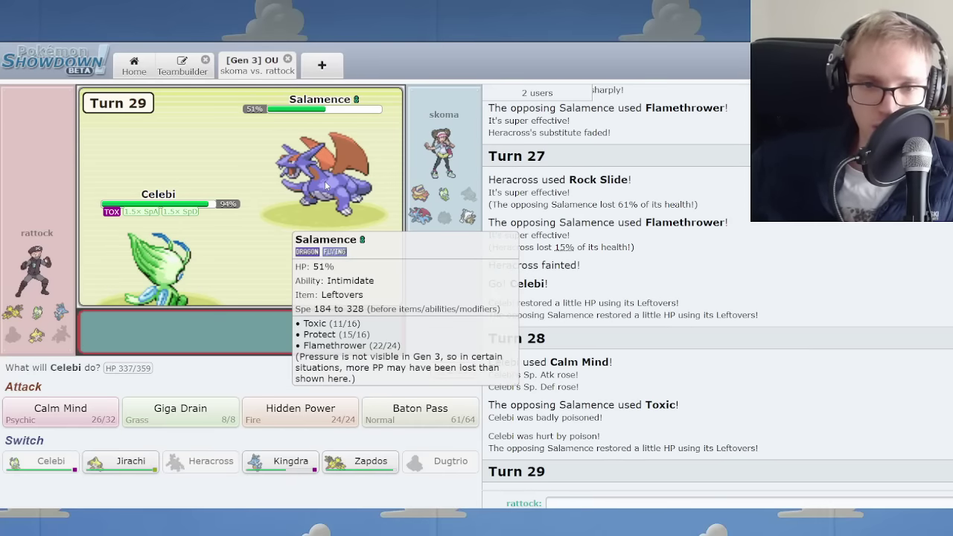
{"action": "left_click", "coordinate": [92, 406]}
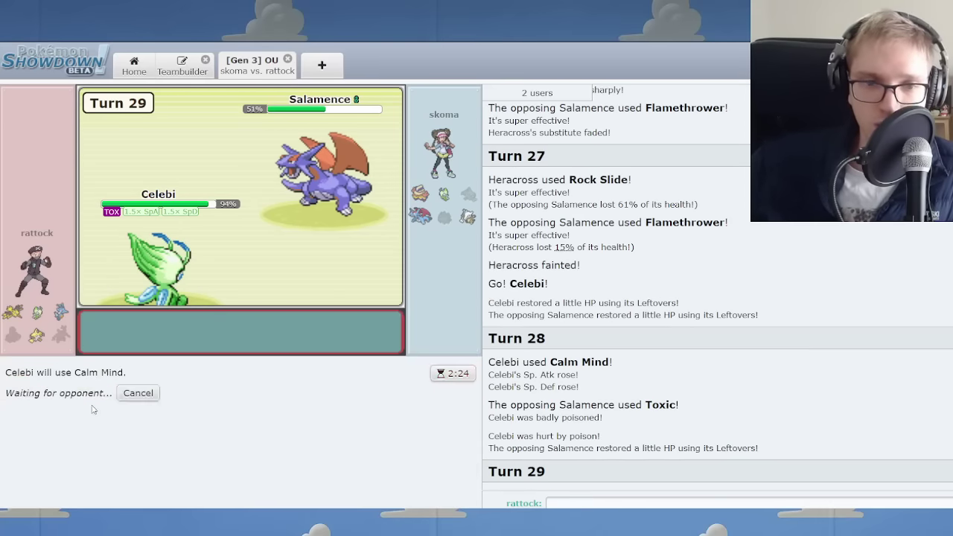
{"action": "left_click", "coordinate": [116, 388]}
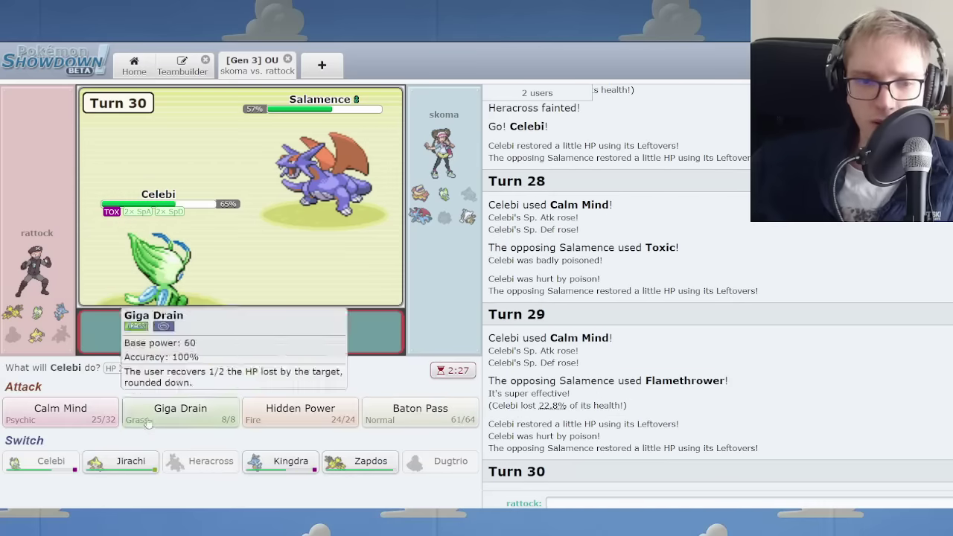
{"action": "mouse_move", "coordinate": [420, 414]}
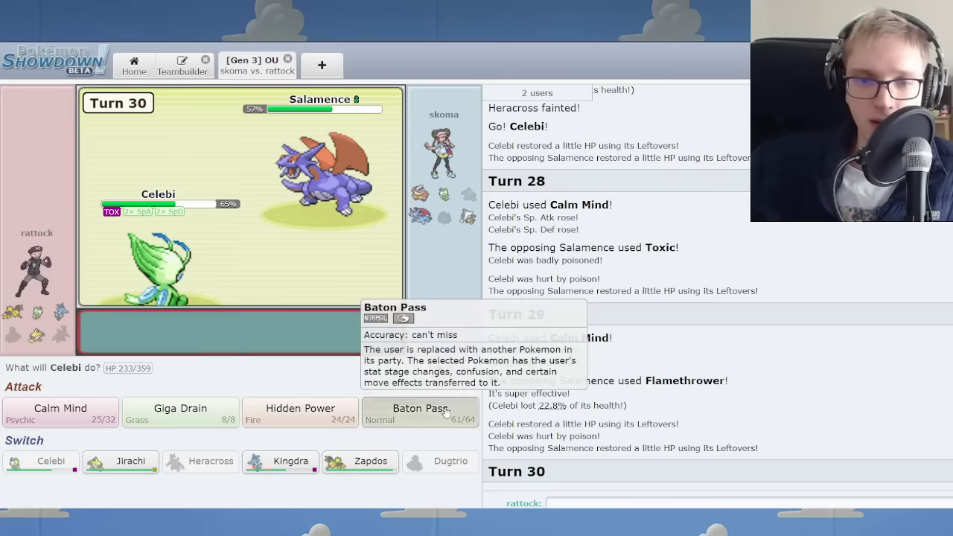
Step: Baton Pass Celebi's boosts to Jirachi and hit Hariyama with Ice Punch
{"action": "left_click", "coordinate": [420, 409]}
{"action": "left_click", "coordinate": [124, 410]}
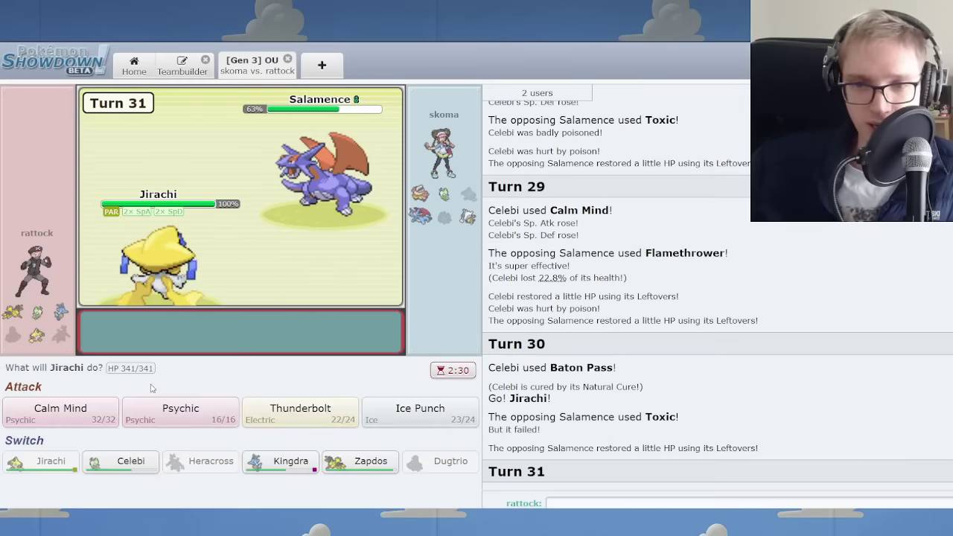
{"action": "left_click", "coordinate": [436, 415]}
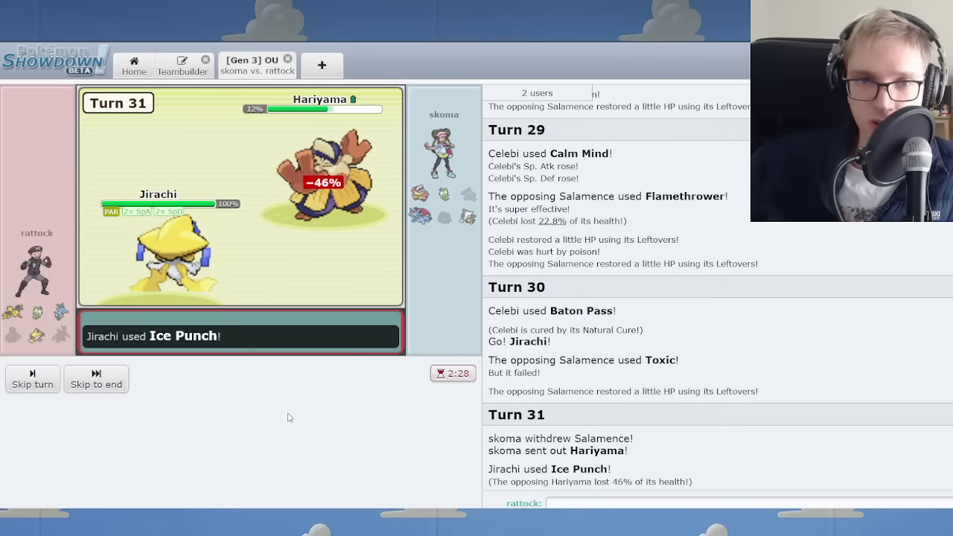
{"action": "left_click", "coordinate": [93, 385]}
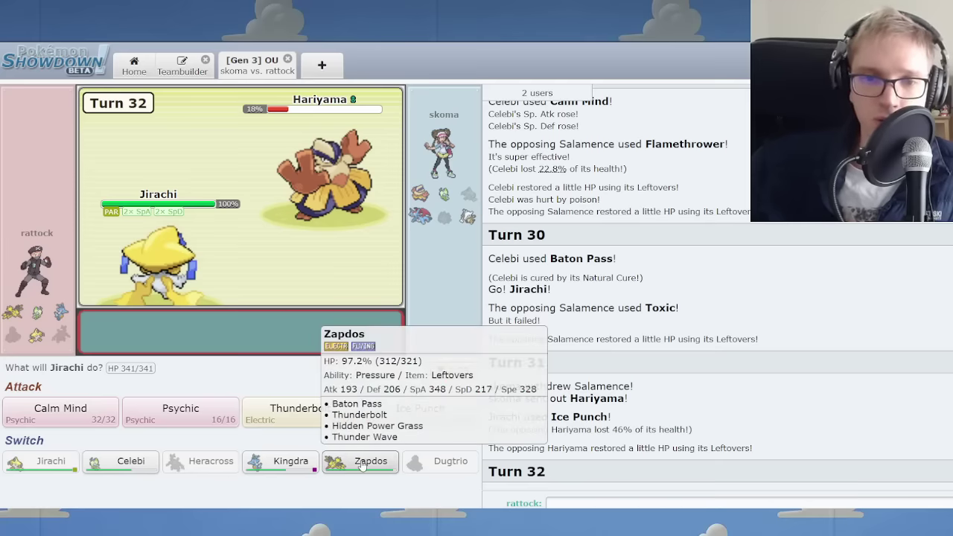
Step: Switch to Zapdos, use Hidden Power, then start a Baton Pass
{"action": "left_click", "coordinate": [362, 462]}
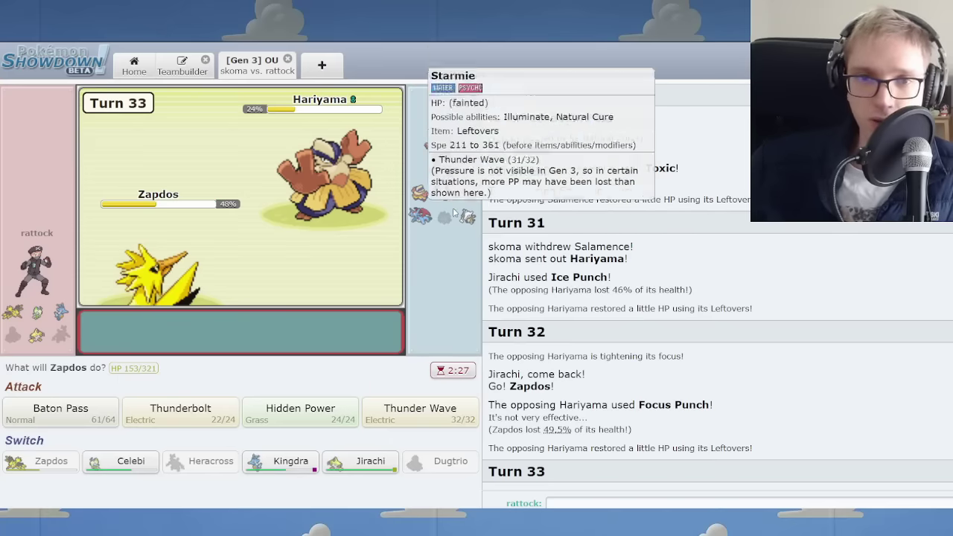
{"action": "left_click", "coordinate": [300, 412]}
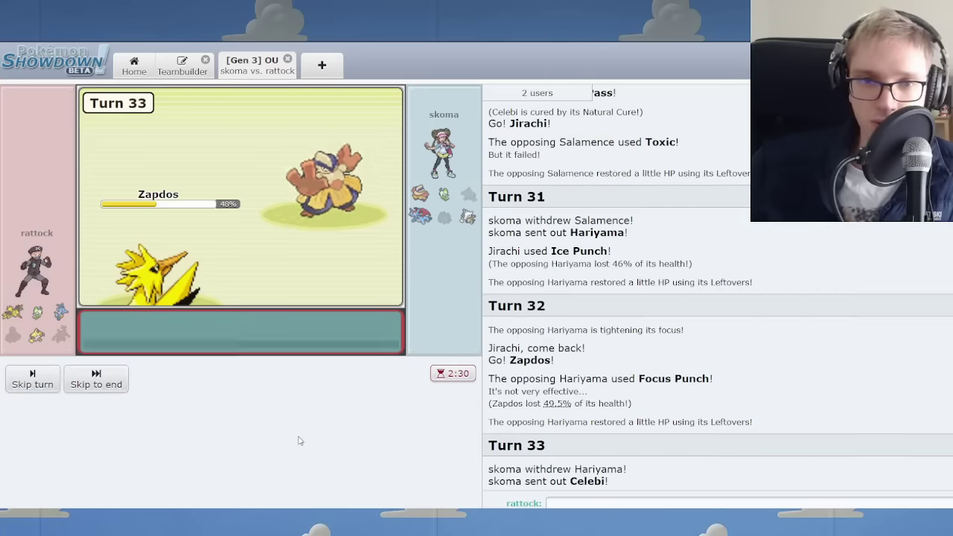
{"action": "left_click", "coordinate": [95, 380]}
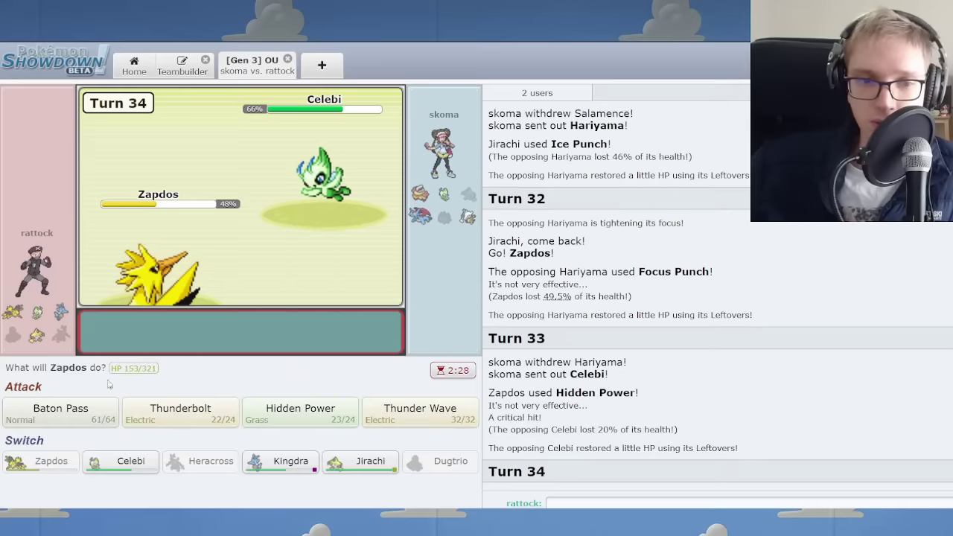
{"action": "left_click", "coordinate": [61, 414]}
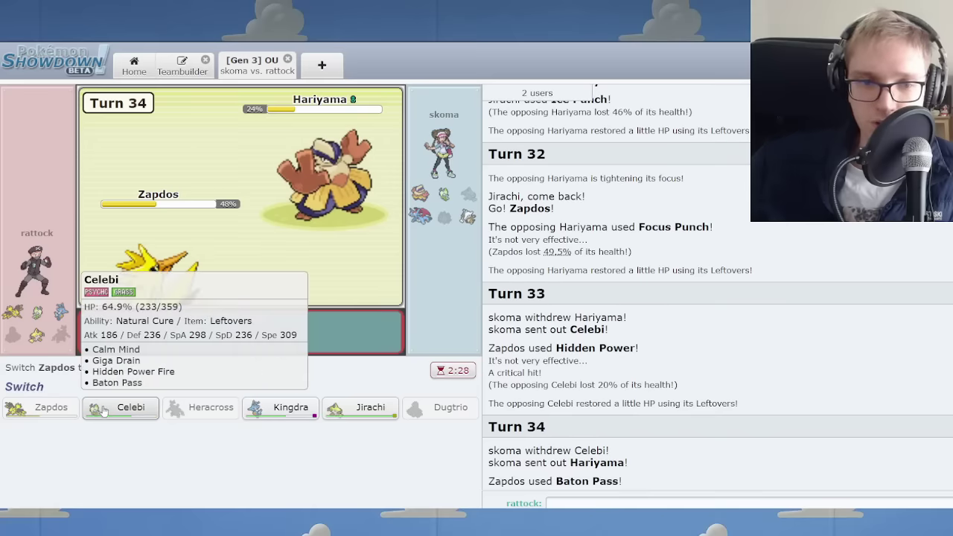
Step: Baton Pass to Kingdra, Surf then Ice Beam Hariyama, and bring Celebi back for Calm Mind
{"action": "left_click", "coordinate": [287, 408]}
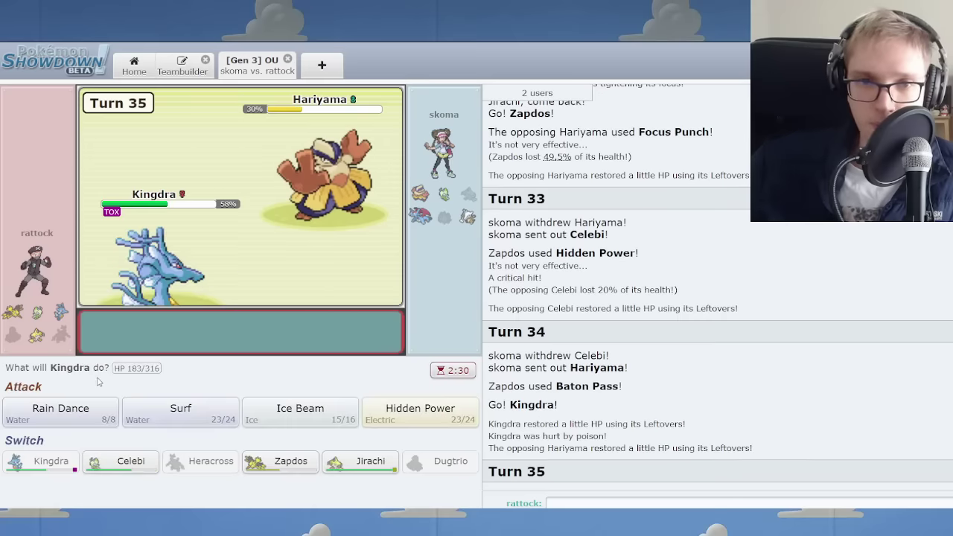
{"action": "mouse_move", "coordinate": [444, 193]}
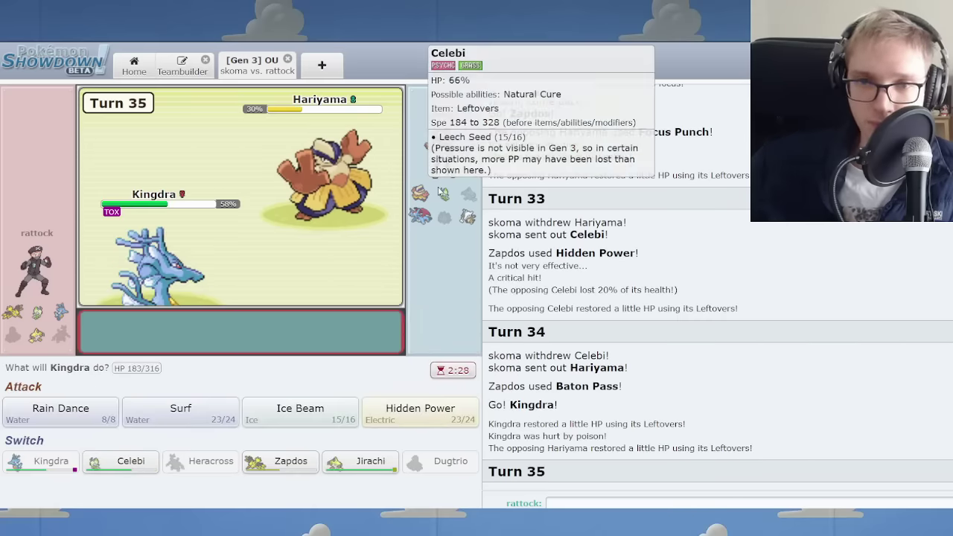
{"action": "left_click", "coordinate": [181, 410]}
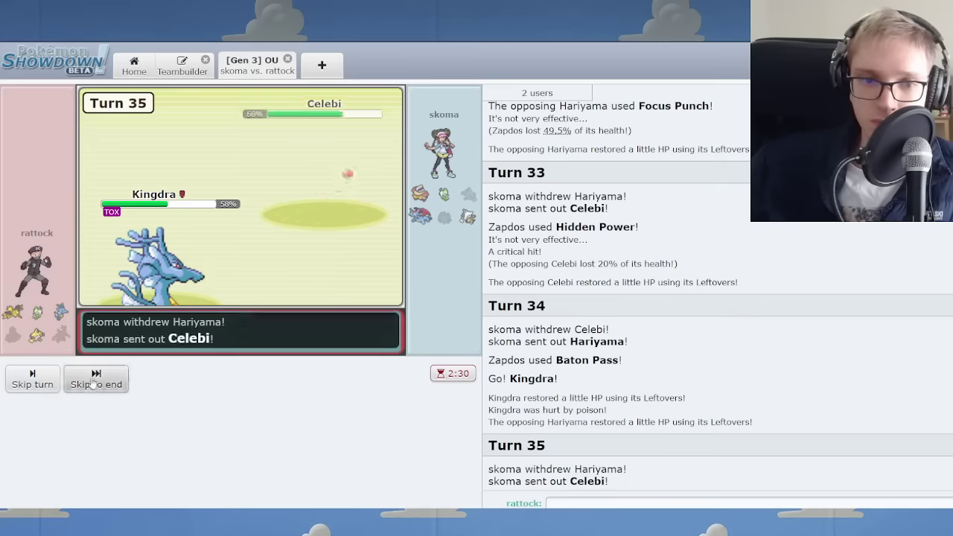
{"action": "mouse_move", "coordinate": [322, 175]}
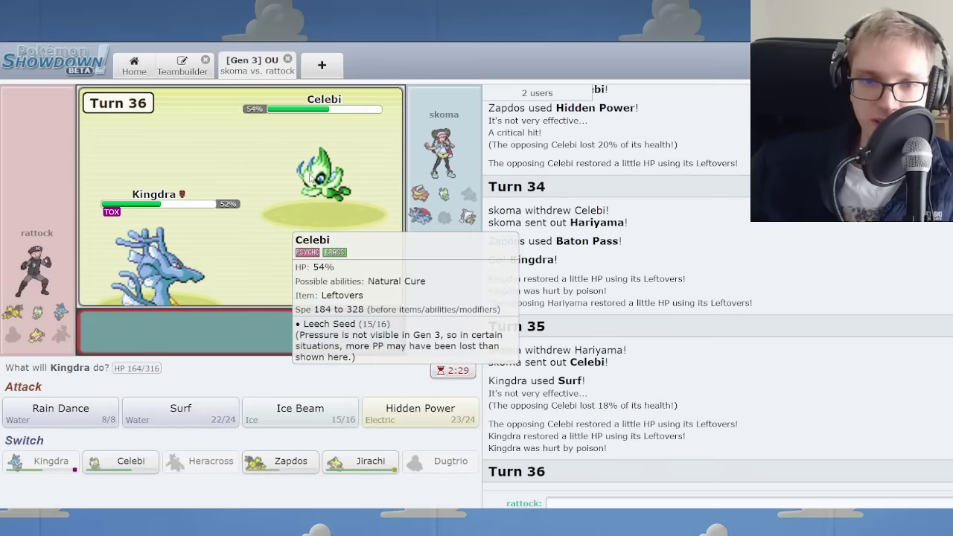
{"action": "left_click", "coordinate": [299, 414]}
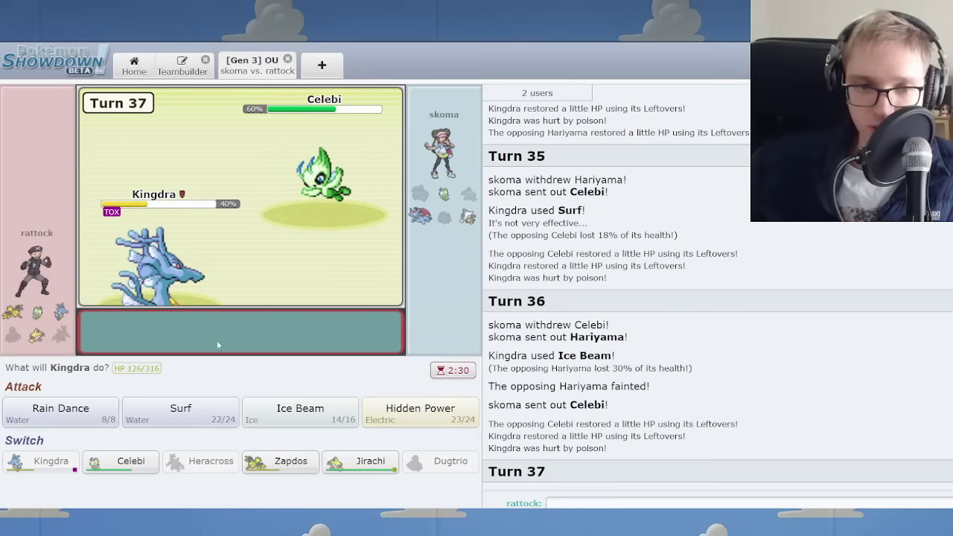
{"action": "left_click", "coordinate": [123, 460]}
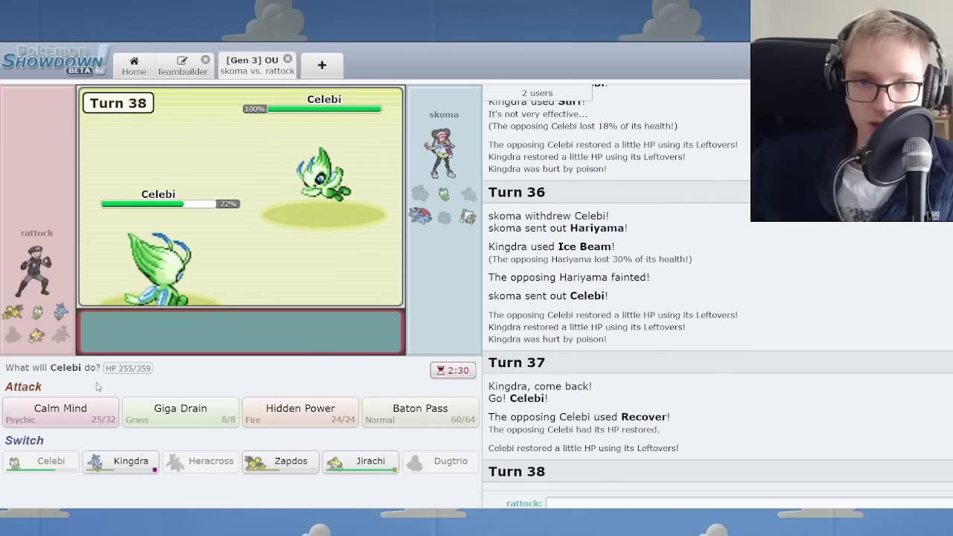
{"action": "left_click", "coordinate": [63, 411]}
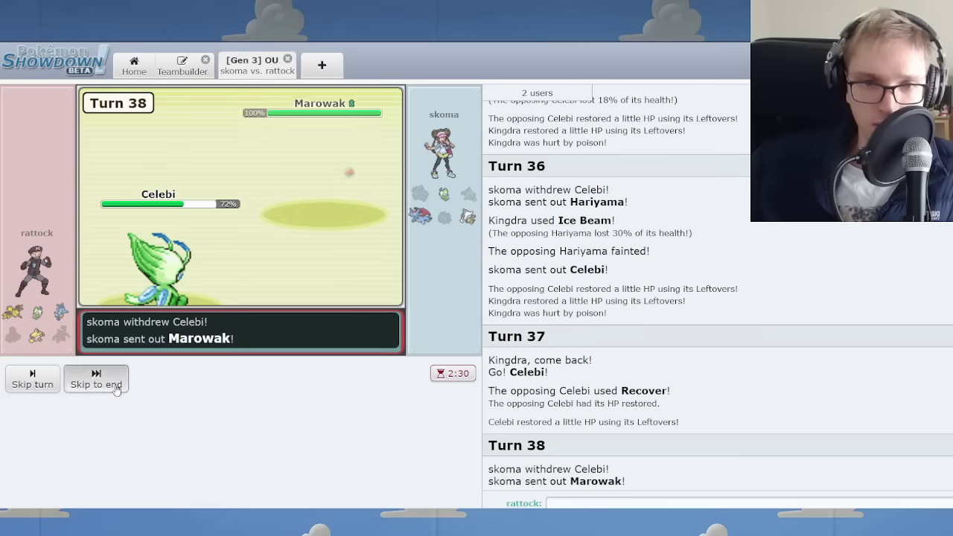
Step: Skip the turn animation, Giga Drain Marowak, then use Calm Mind again with Celebi
{"action": "left_click", "coordinate": [117, 389]}
{"action": "left_click", "coordinate": [181, 409]}
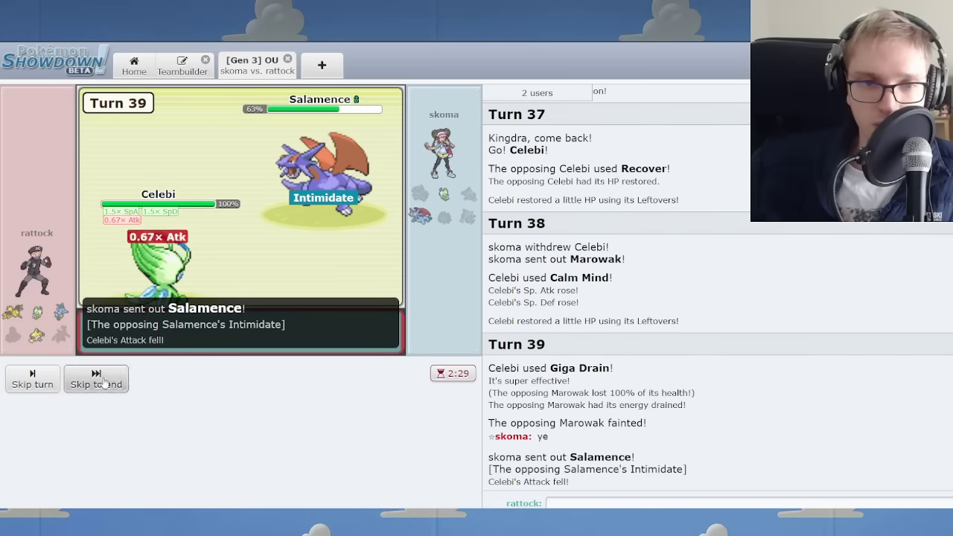
{"action": "left_click", "coordinate": [82, 404]}
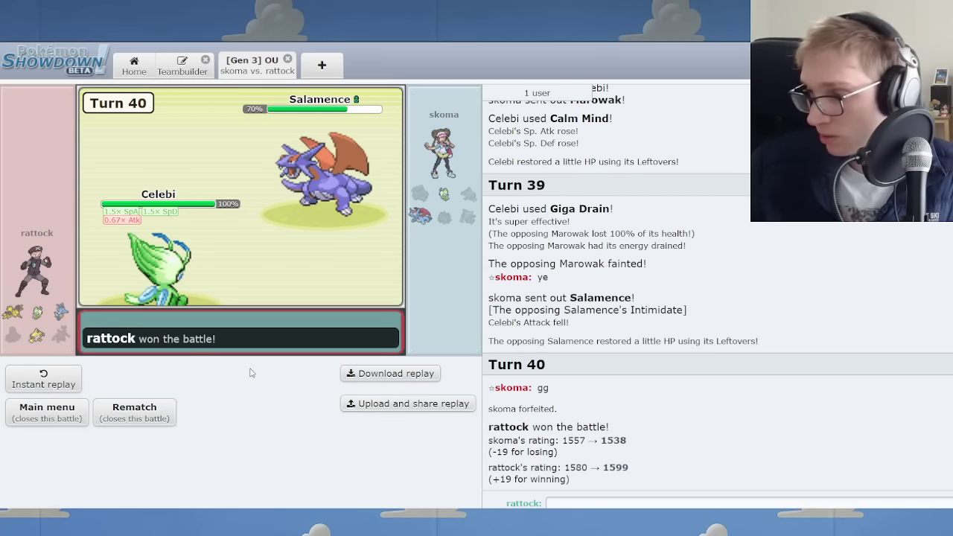
Step: Go back Home and search for a rated Gen 3 OU opponent with the Pete Rain team
{"action": "left_click", "coordinate": [287, 60]}
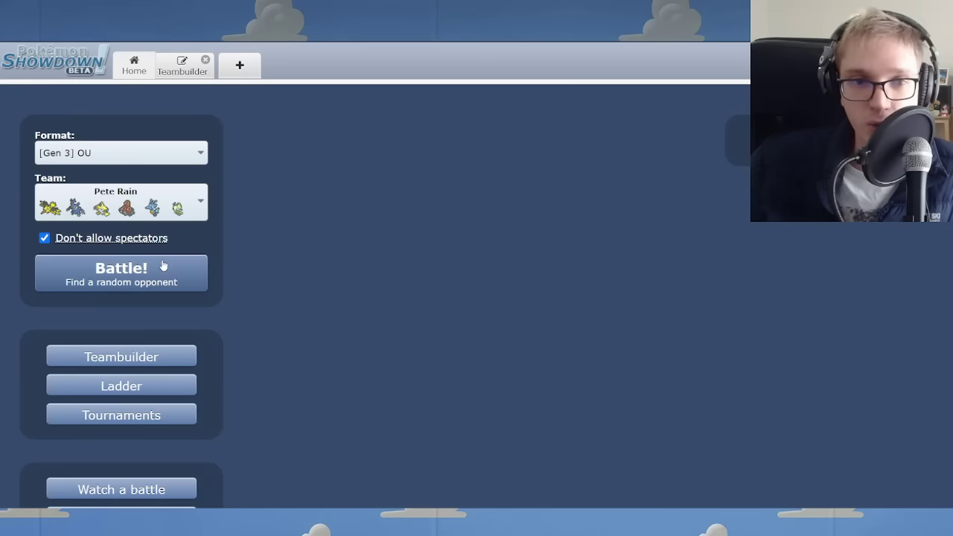
{"action": "left_click", "coordinate": [179, 273]}
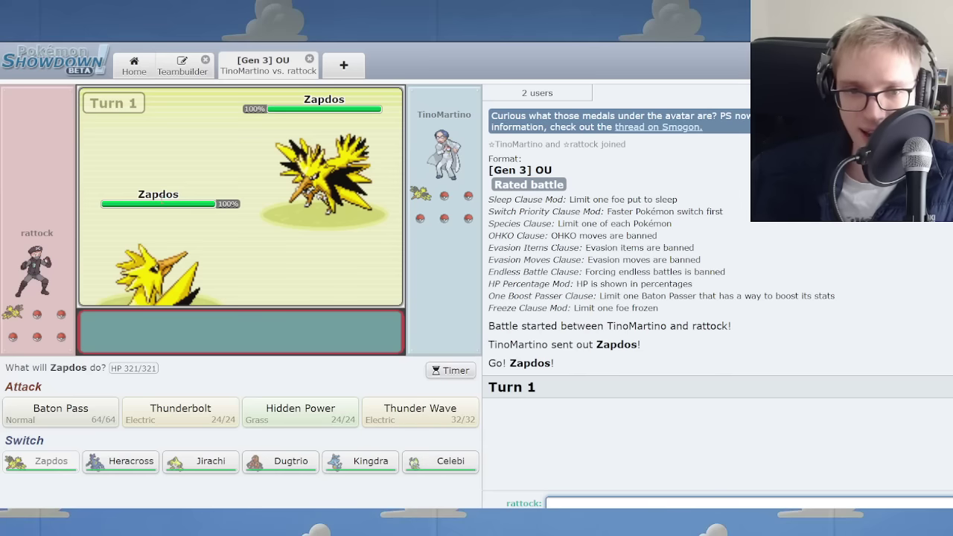
{"action": "mouse_move", "coordinate": [420, 413]}
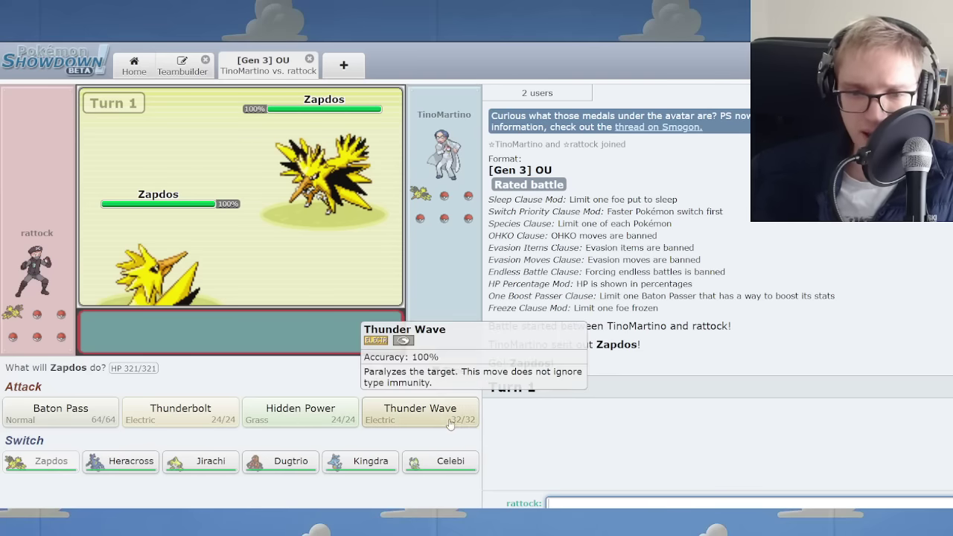
Step: Thunder Wave the foe's Zapdos, switch to Celebi for Calm Mind, then Baton Pass
{"action": "left_click", "coordinate": [435, 413]}
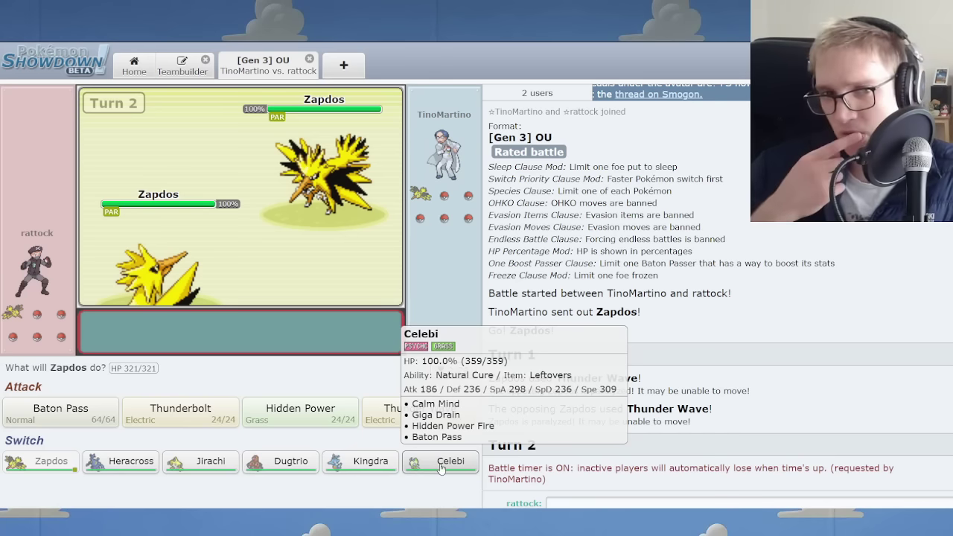
{"action": "left_click", "coordinate": [441, 462]}
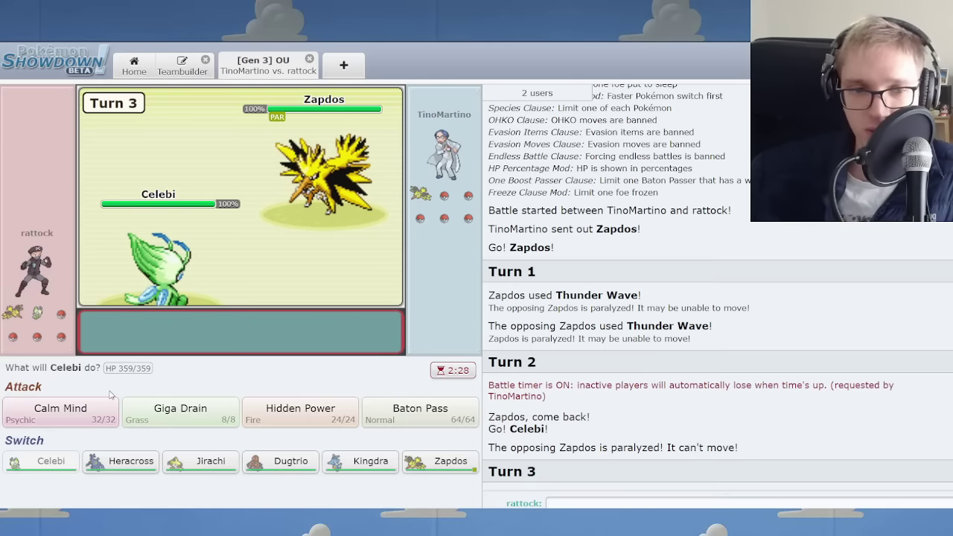
{"action": "left_click", "coordinate": [105, 403]}
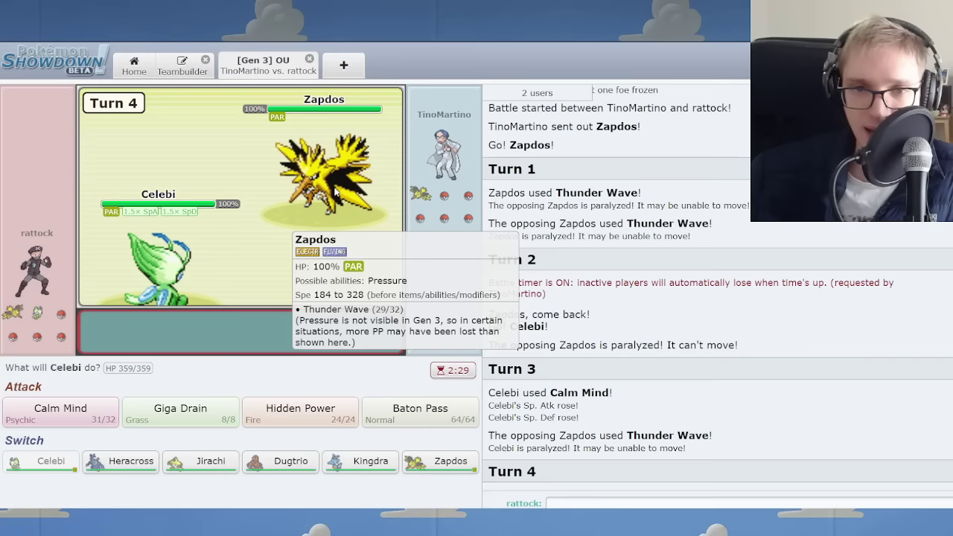
{"action": "left_click", "coordinate": [443, 408]}
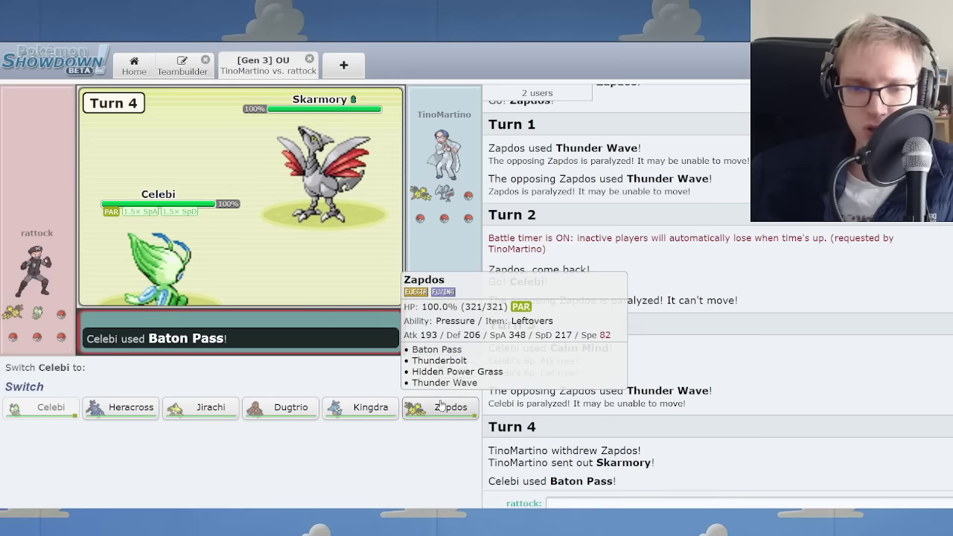
{"action": "mouse_move", "coordinate": [201, 407]}
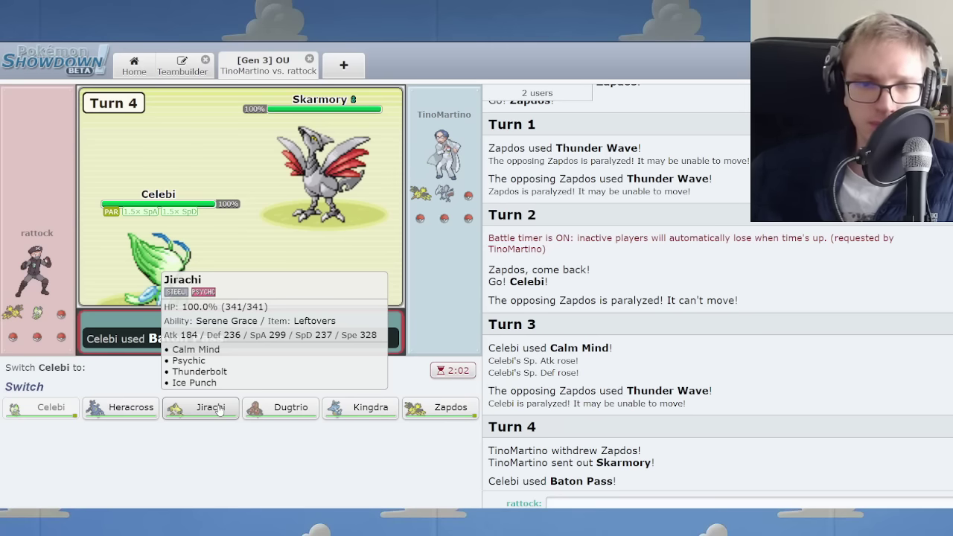
Step: Pass the boosts to Jirachi and Thunderbolt Tyranitar, paralyzing it at 72%
{"action": "left_click", "coordinate": [219, 409]}
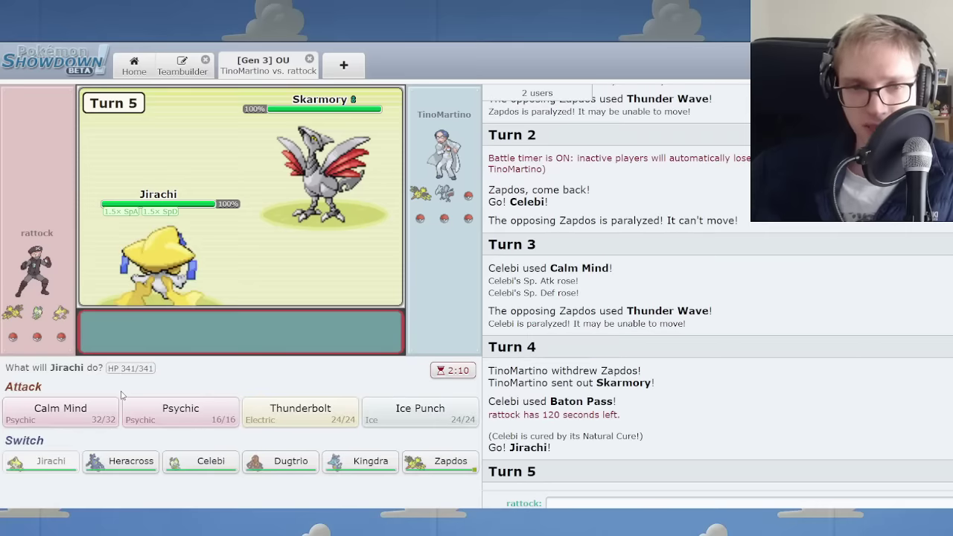
{"action": "left_click", "coordinate": [289, 414]}
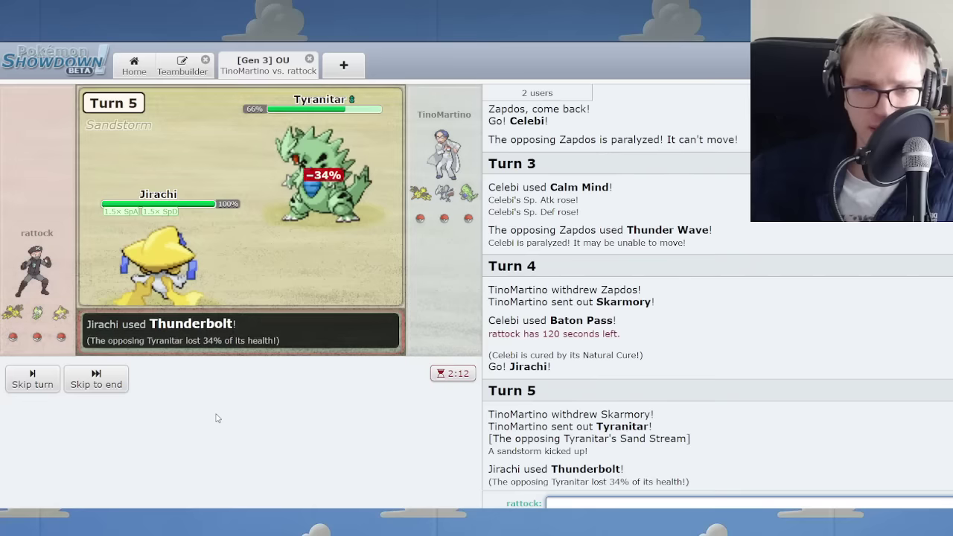
{"action": "left_click", "coordinate": [117, 393]}
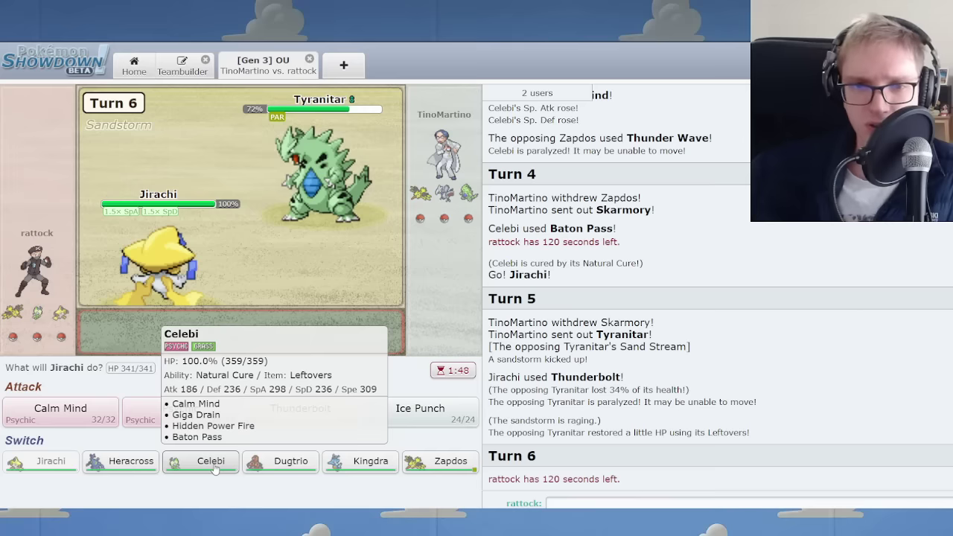
{"action": "mouse_move", "coordinate": [200, 461]}
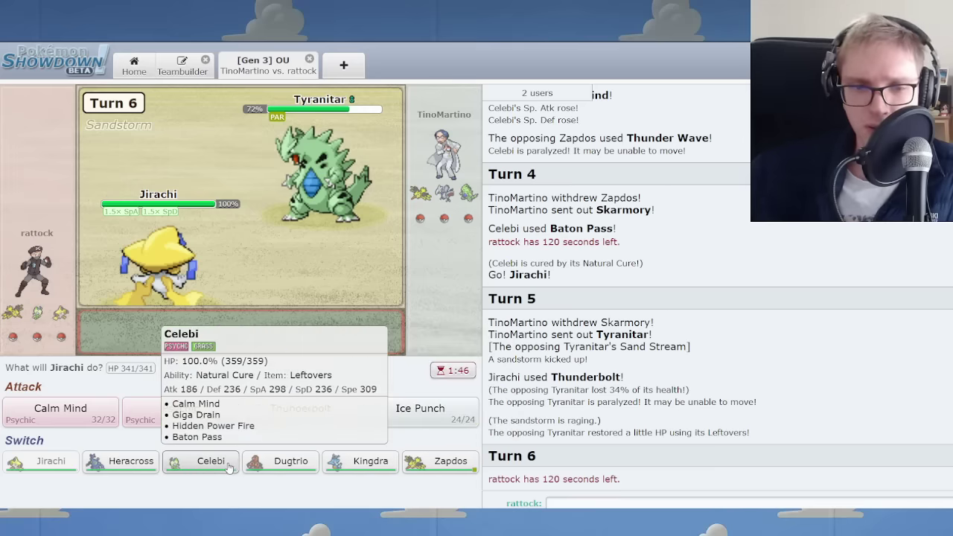
Step: Cycle Jirachi to Celebi, then to Kingdra, and have Kingdra use Rain Dance
{"action": "left_click", "coordinate": [216, 461]}
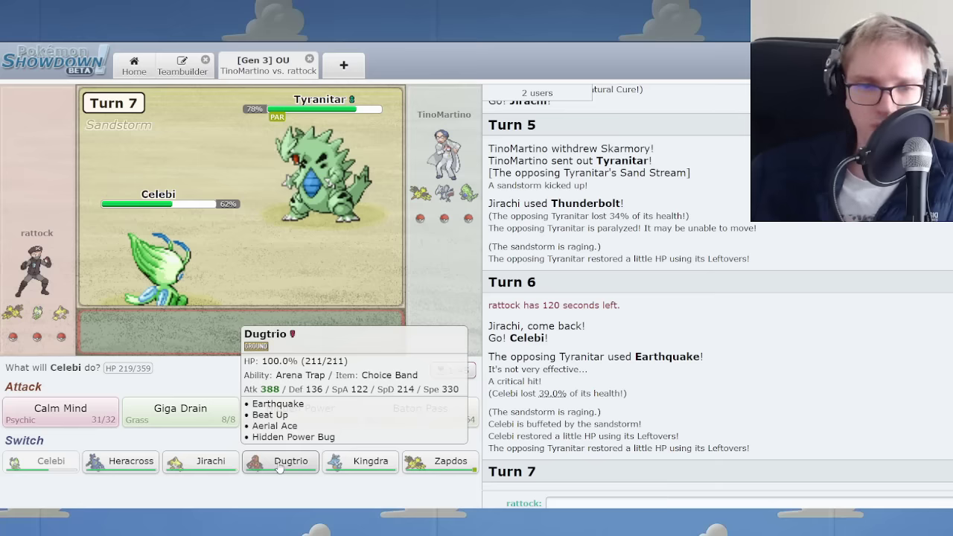
{"action": "mouse_move", "coordinate": [361, 462]}
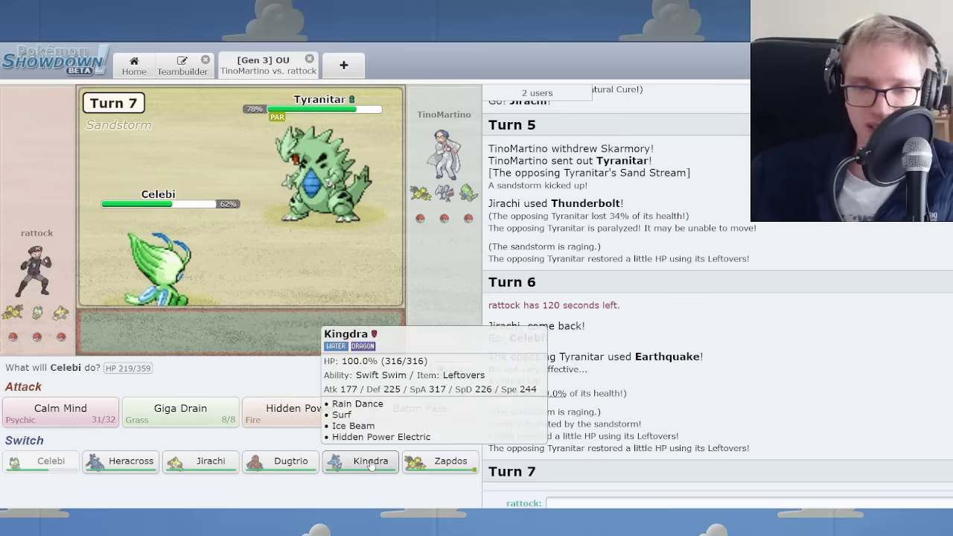
{"action": "left_click", "coordinate": [368, 462]}
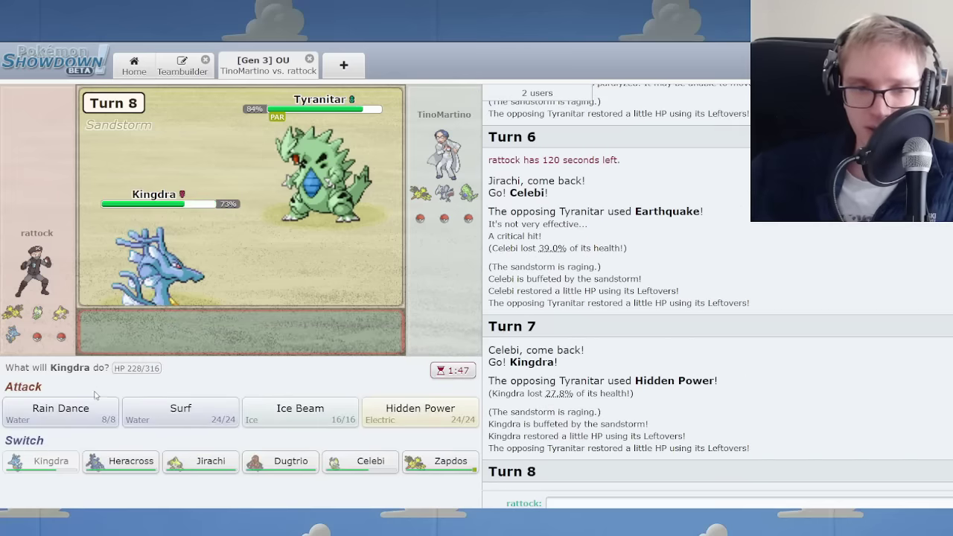
{"action": "left_click", "coordinate": [82, 411]}
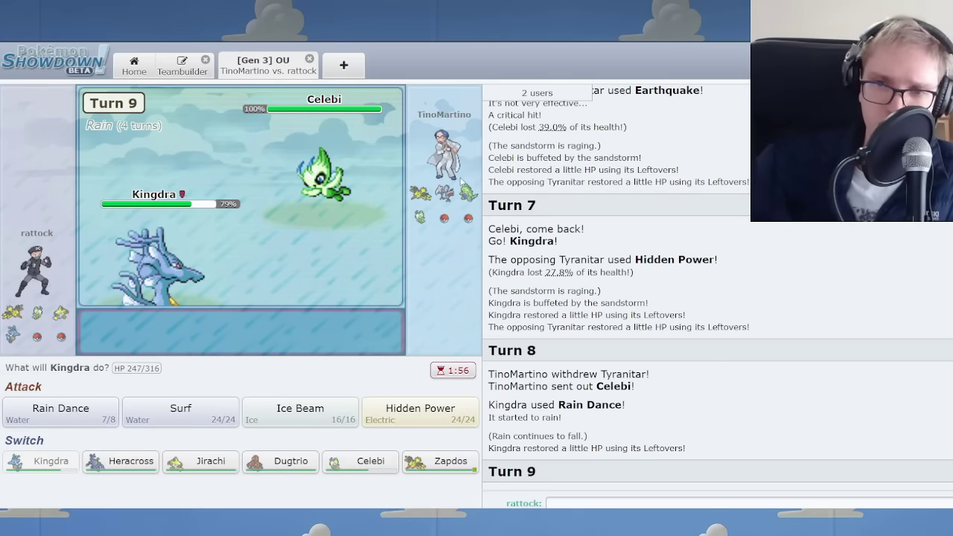
{"action": "mouse_move", "coordinate": [300, 411]}
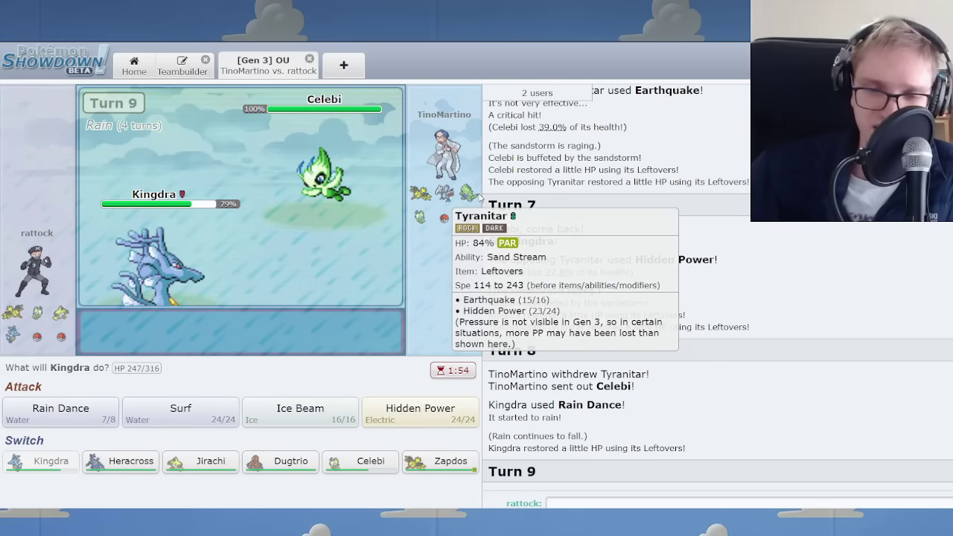
Step: Ice Beam the foe's Celebi, then bring in Celebi for Calm Mind and Giga Drain
{"action": "left_click", "coordinate": [305, 409]}
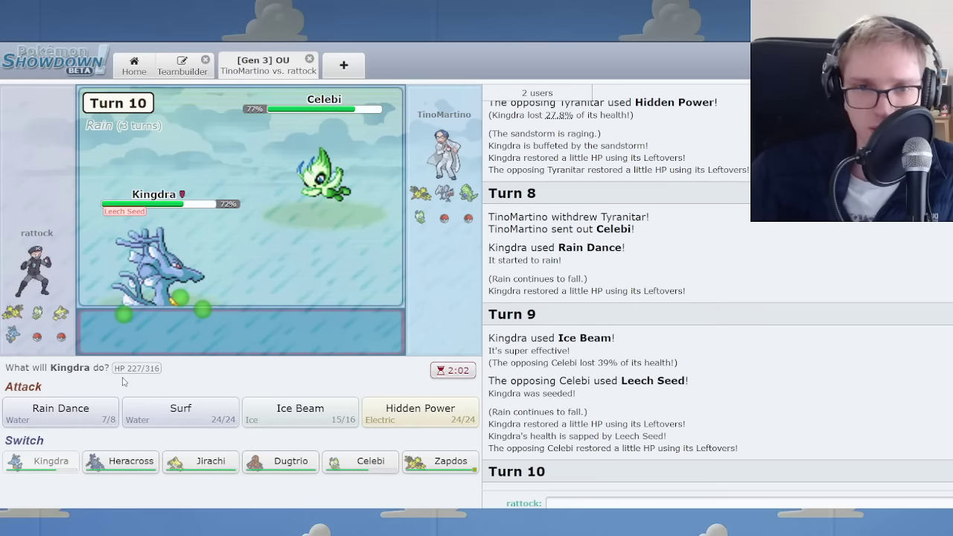
{"action": "left_click", "coordinate": [357, 462]}
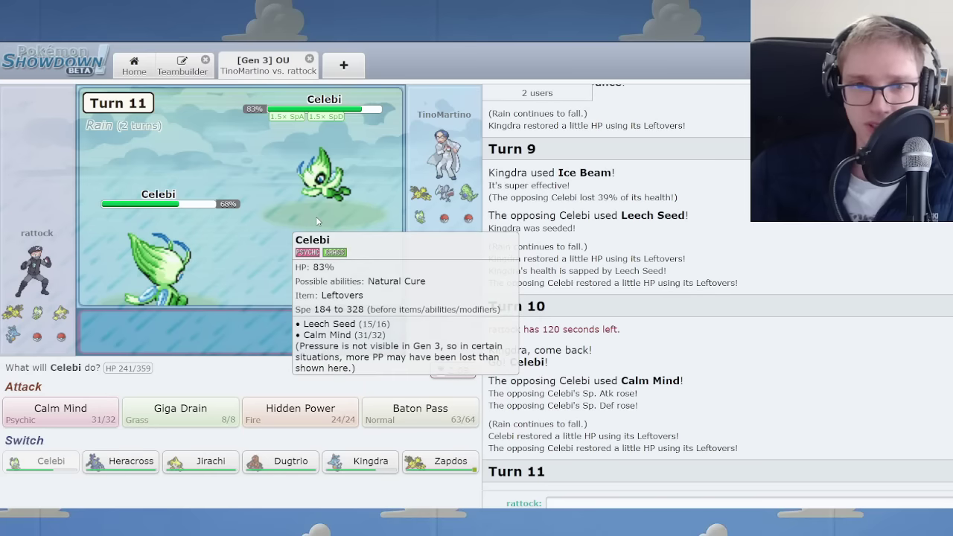
{"action": "mouse_move", "coordinate": [445, 193]}
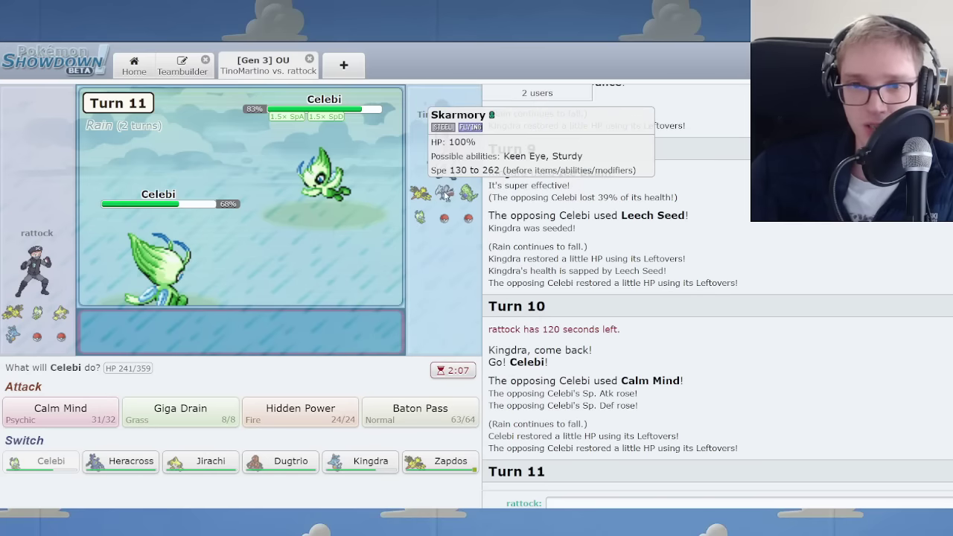
{"action": "left_click", "coordinate": [61, 409]}
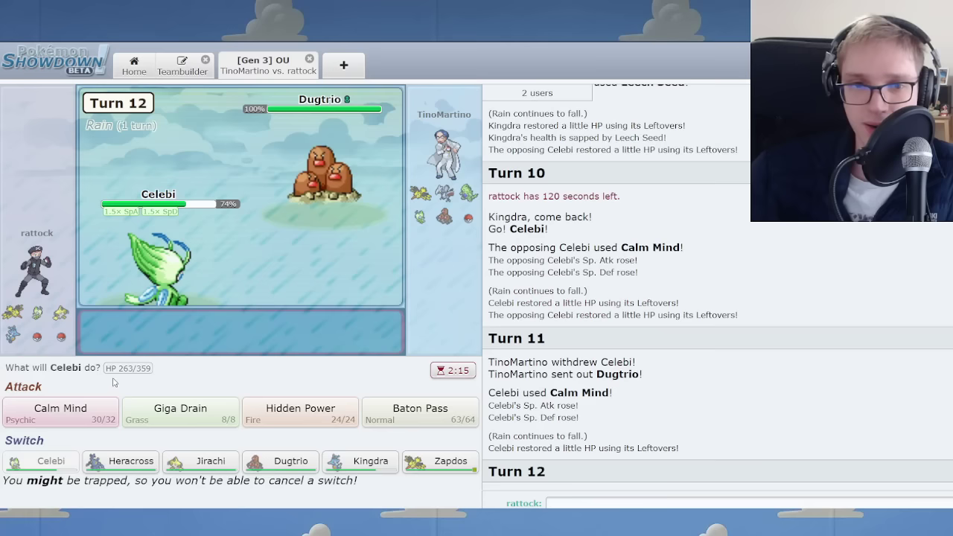
{"action": "left_click", "coordinate": [202, 416]}
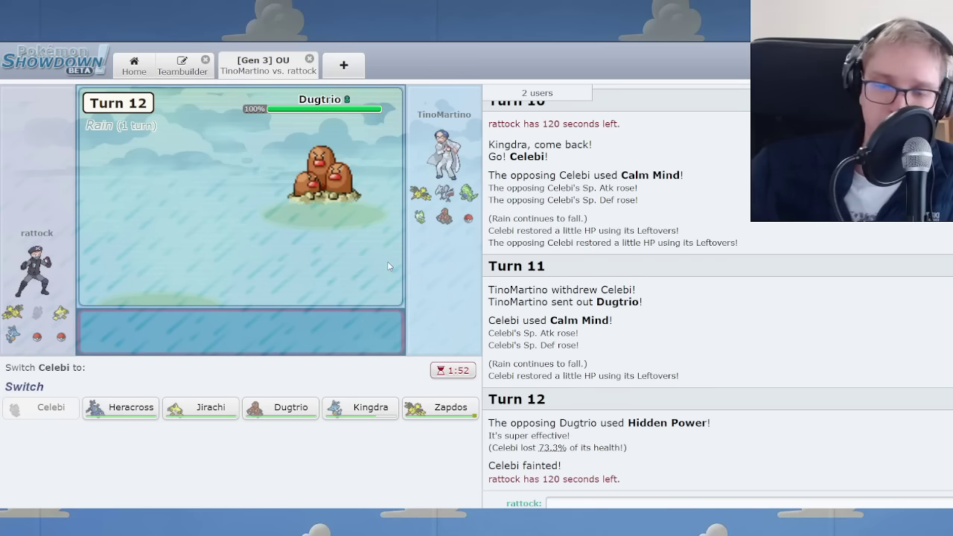
Step: Earthquake the foe's Dugtrio with Dugtrio, then send Zapdos for Hidden Power and Baton Pass
{"action": "left_click", "coordinate": [287, 407]}
{"action": "left_click", "coordinate": [69, 408]}
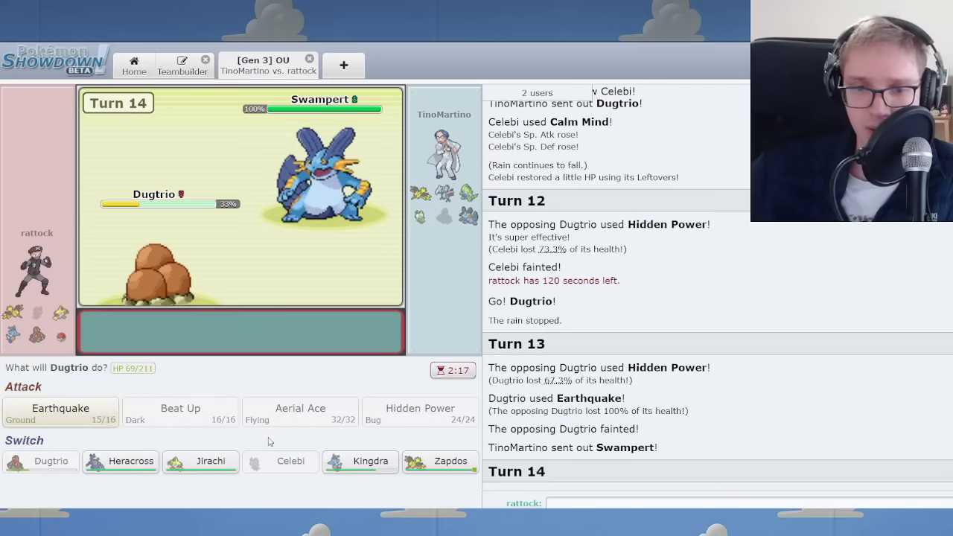
{"action": "mouse_move", "coordinate": [441, 408]}
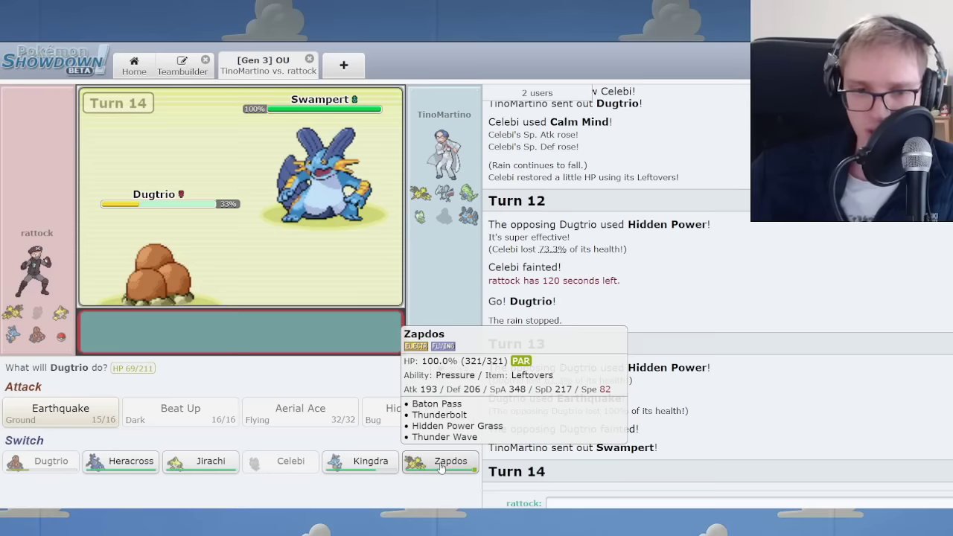
{"action": "left_click", "coordinate": [441, 463]}
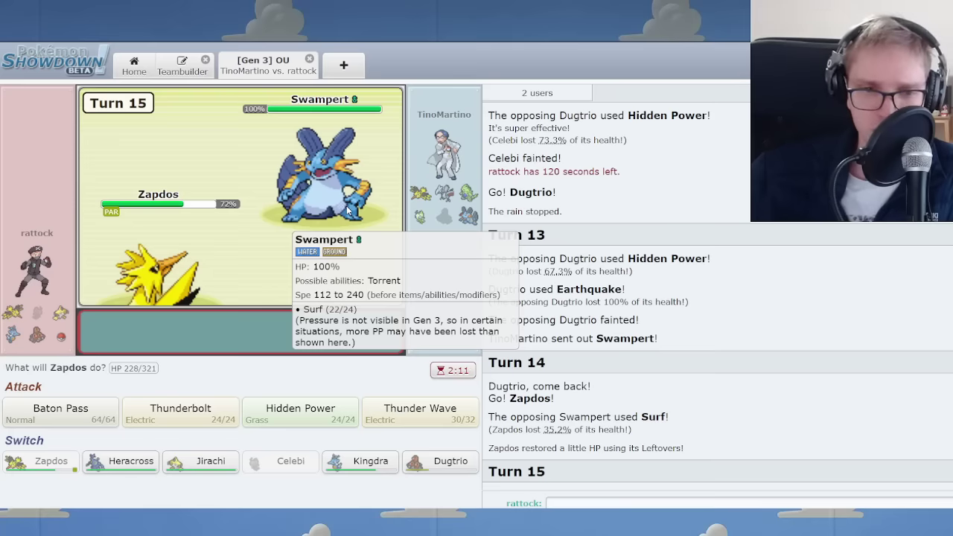
{"action": "left_click", "coordinate": [292, 414]}
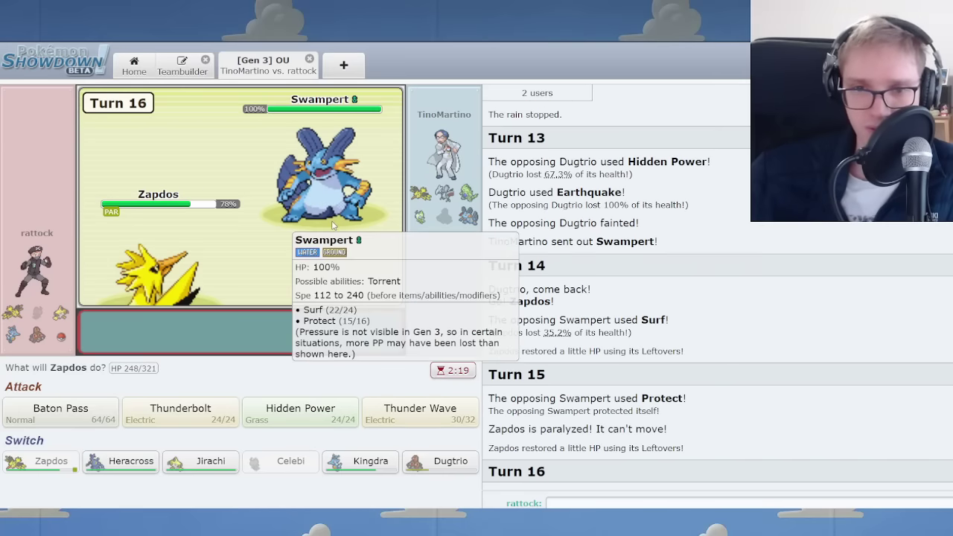
{"action": "left_click", "coordinate": [53, 412]}
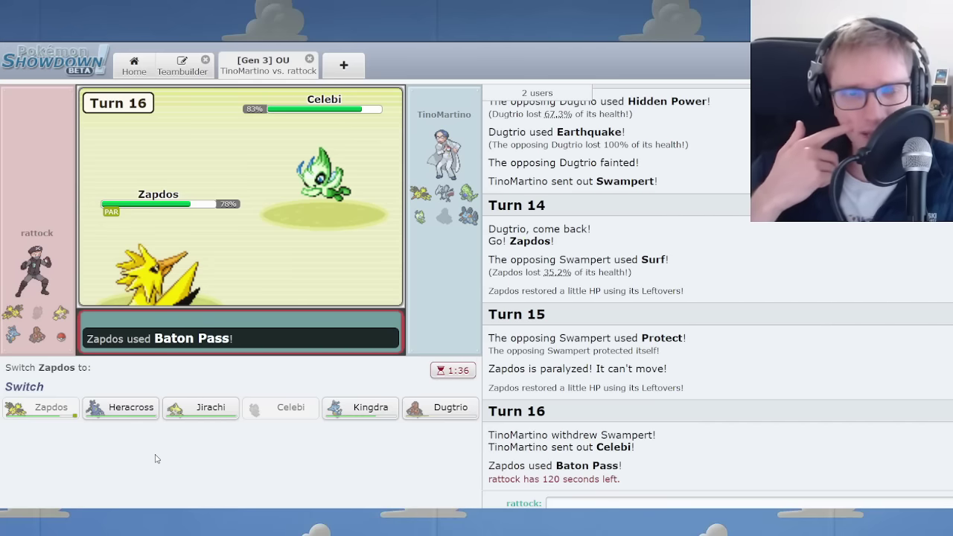
Step: Pass Zapdos to Heracross, cycle through Jirachi back to Zapdos, and Thunderbolt the foe's Zapdos repeatedly
{"action": "left_click", "coordinate": [93, 406]}
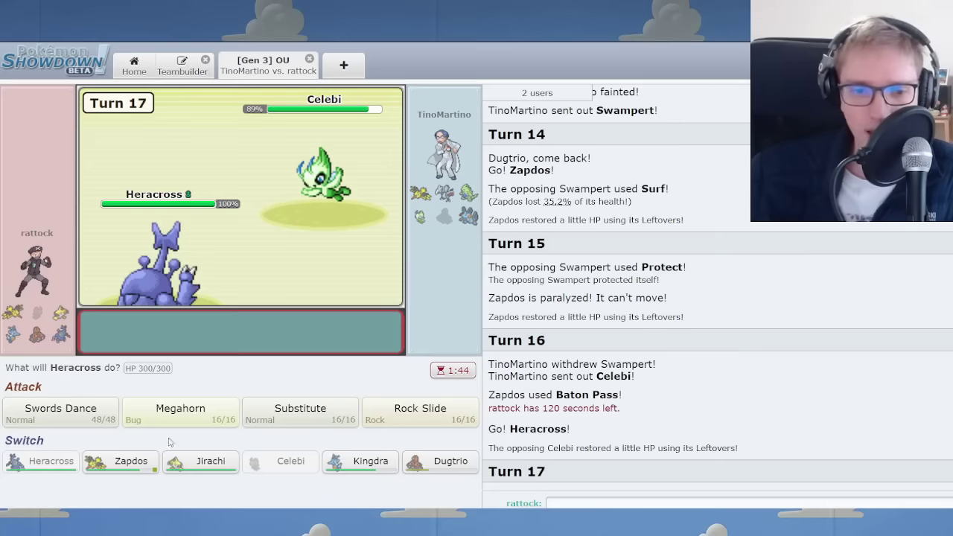
{"action": "left_click", "coordinate": [200, 461]}
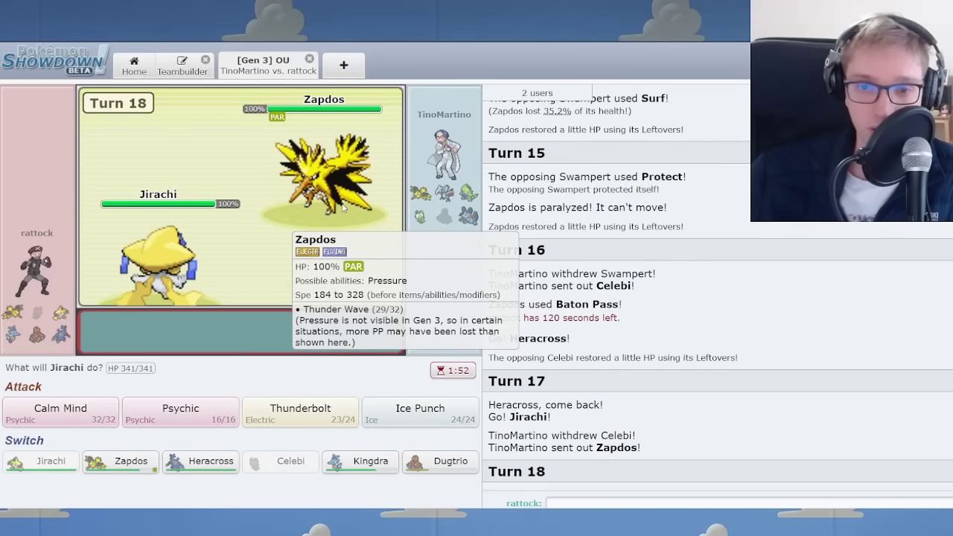
{"action": "mouse_move", "coordinate": [121, 461]}
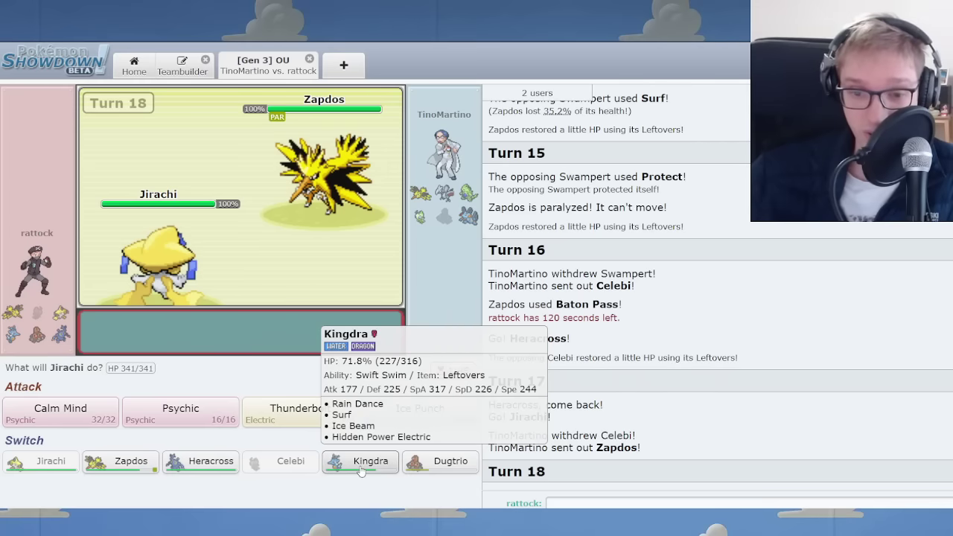
{"action": "left_click", "coordinate": [131, 465]}
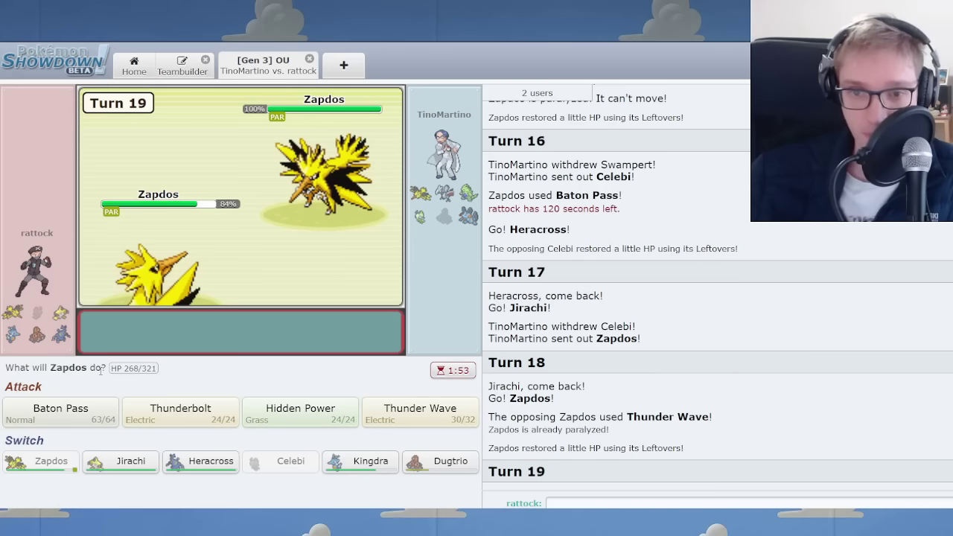
{"action": "left_click", "coordinate": [181, 411]}
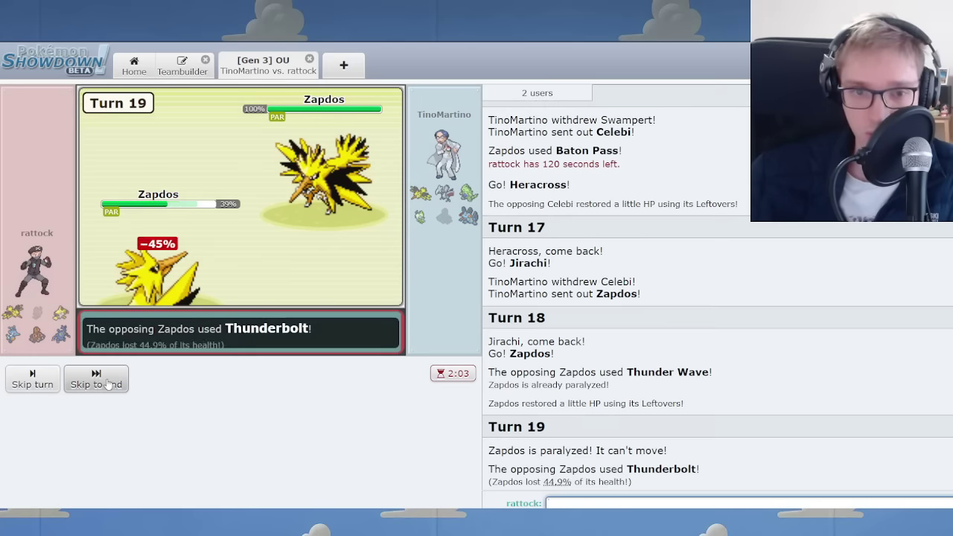
{"action": "left_click", "coordinate": [180, 411]}
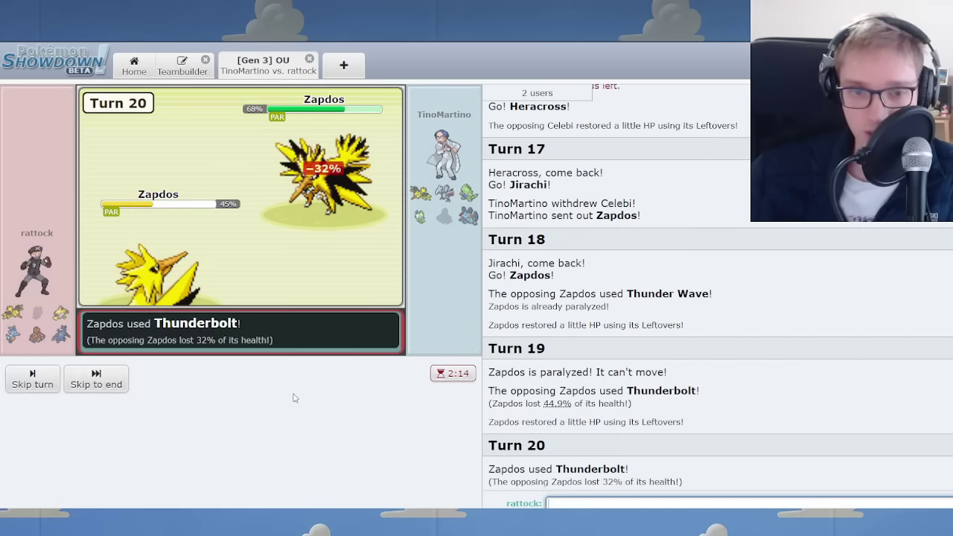
{"action": "mouse_move", "coordinate": [180, 413]}
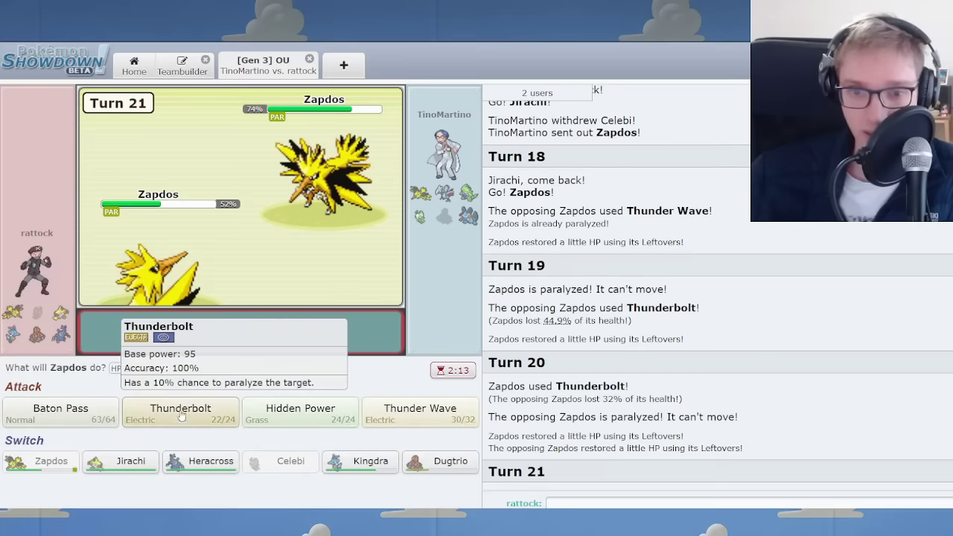
{"action": "left_click", "coordinate": [180, 411]}
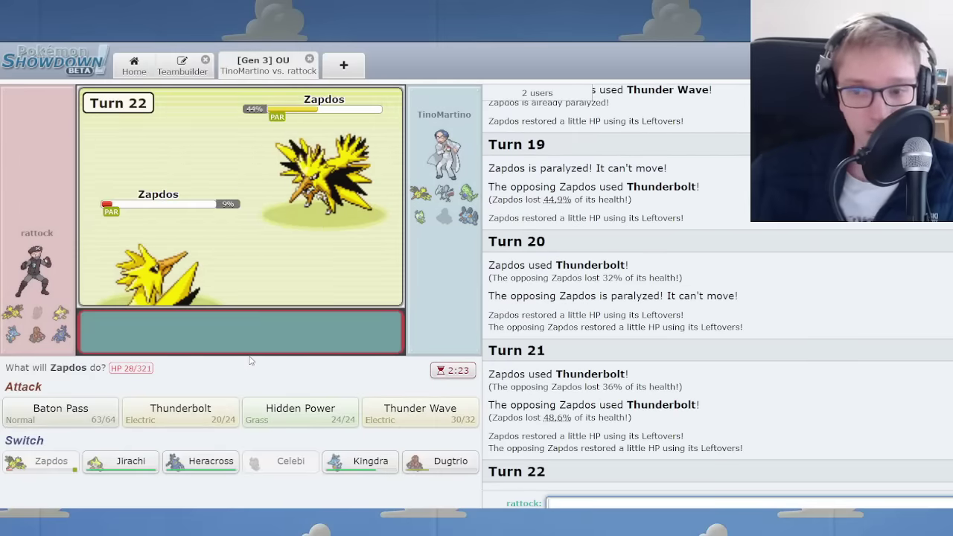
{"action": "left_click", "coordinate": [192, 414]}
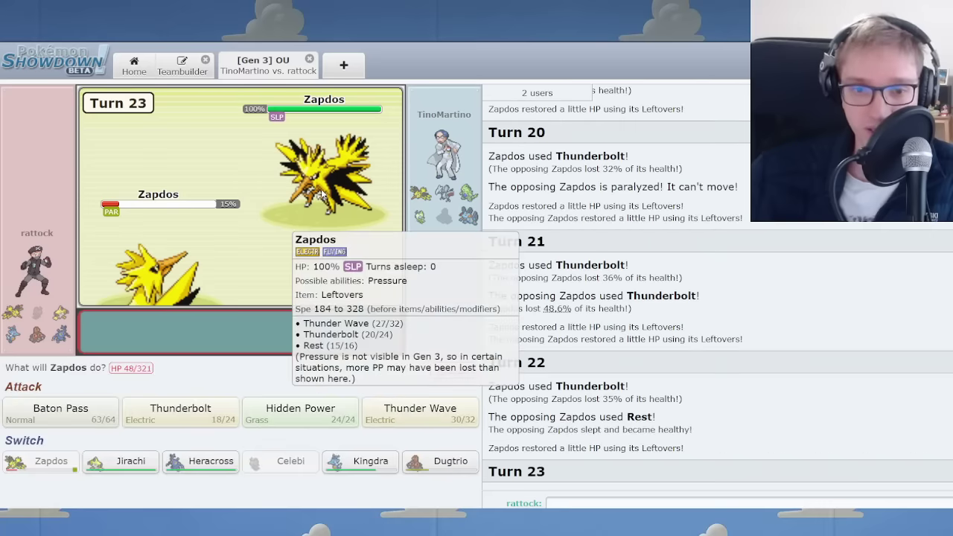
{"action": "mouse_move", "coordinate": [60, 414]}
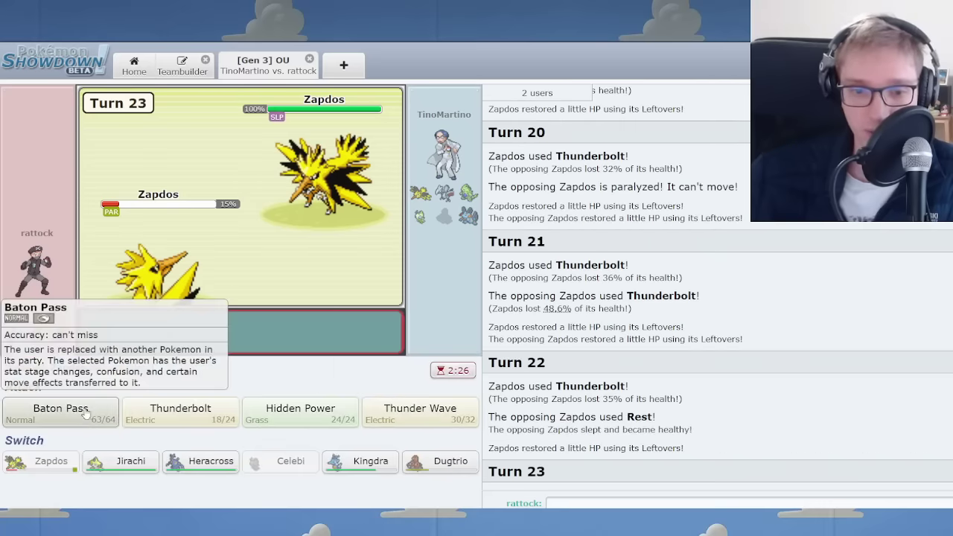
Step: Baton Pass to Heracross, then Swords Dance, Megahorn Swampert, Swords Dance, and Rock Slide Tyranitar
{"action": "left_click", "coordinate": [77, 420]}
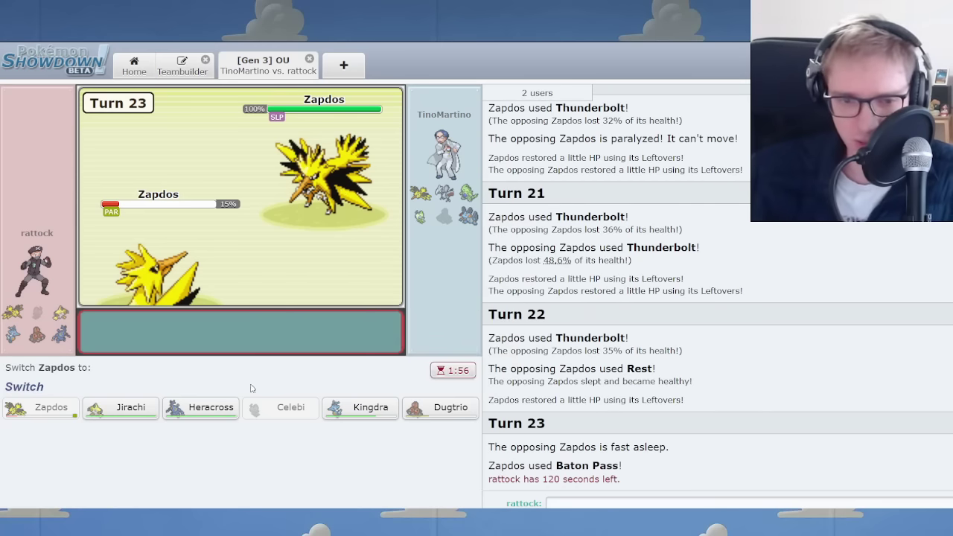
{"action": "left_click", "coordinate": [201, 407]}
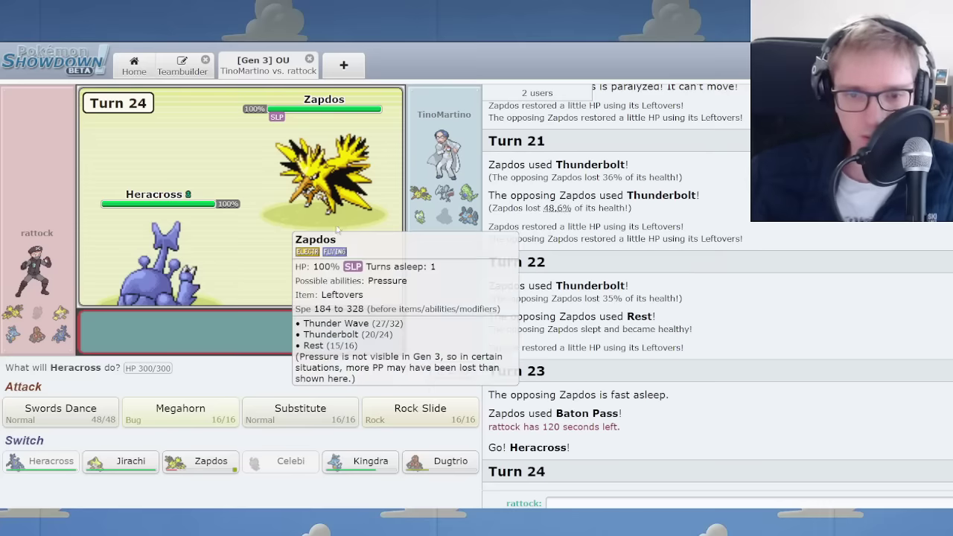
{"action": "left_click", "coordinate": [103, 413]}
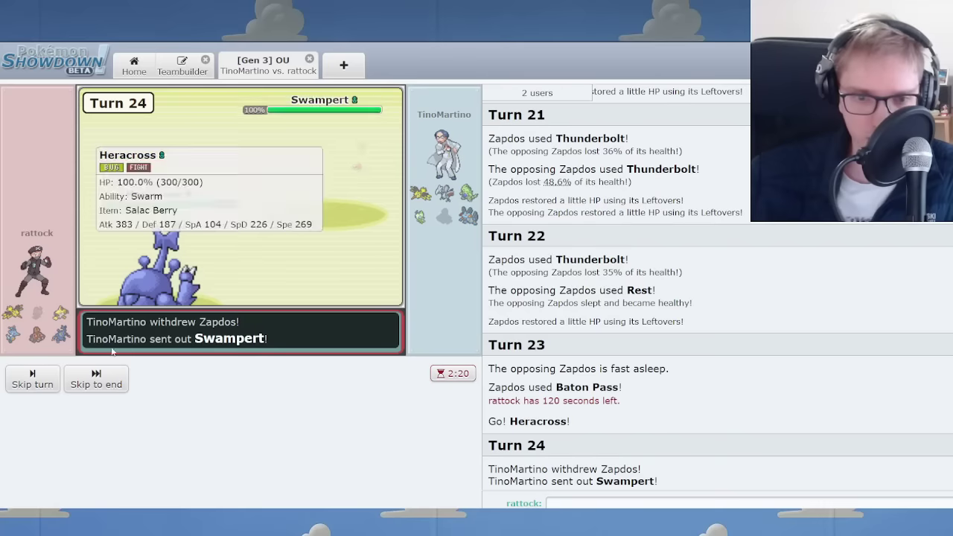
{"action": "mouse_move", "coordinate": [160, 264]}
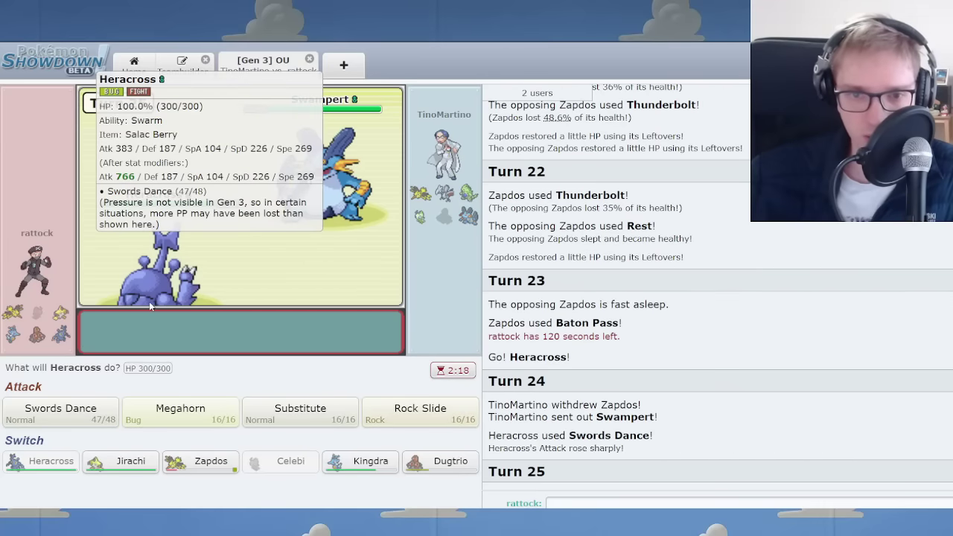
{"action": "left_click", "coordinate": [180, 412]}
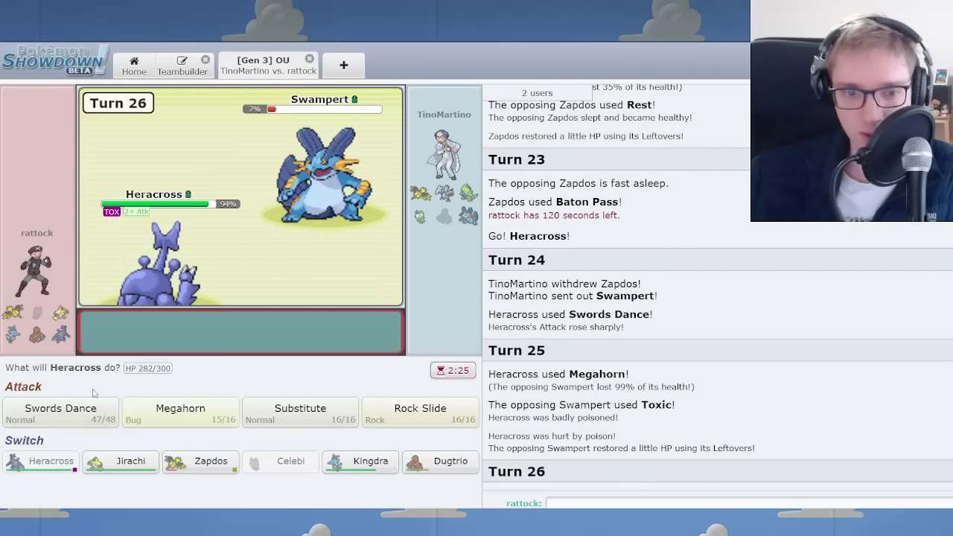
{"action": "left_click", "coordinate": [104, 412]}
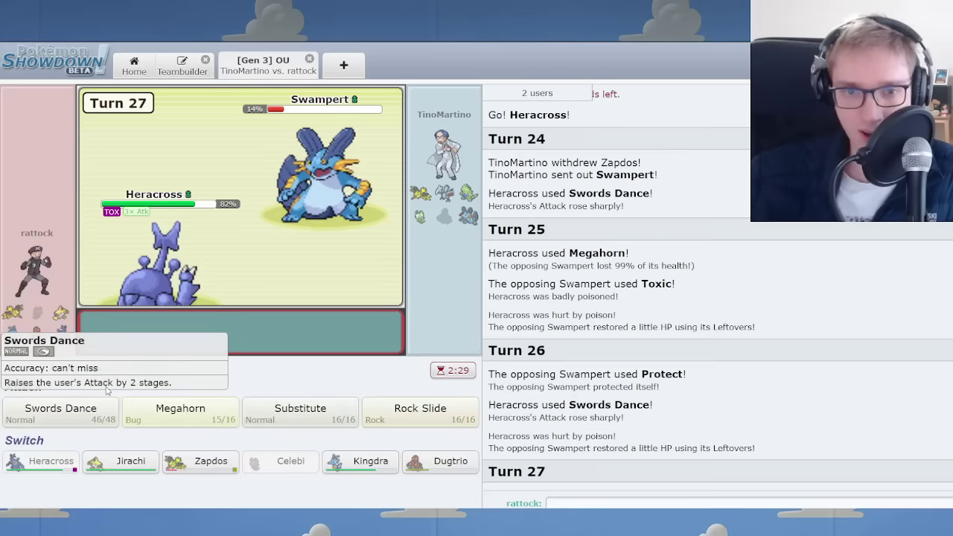
{"action": "left_click", "coordinate": [463, 419]}
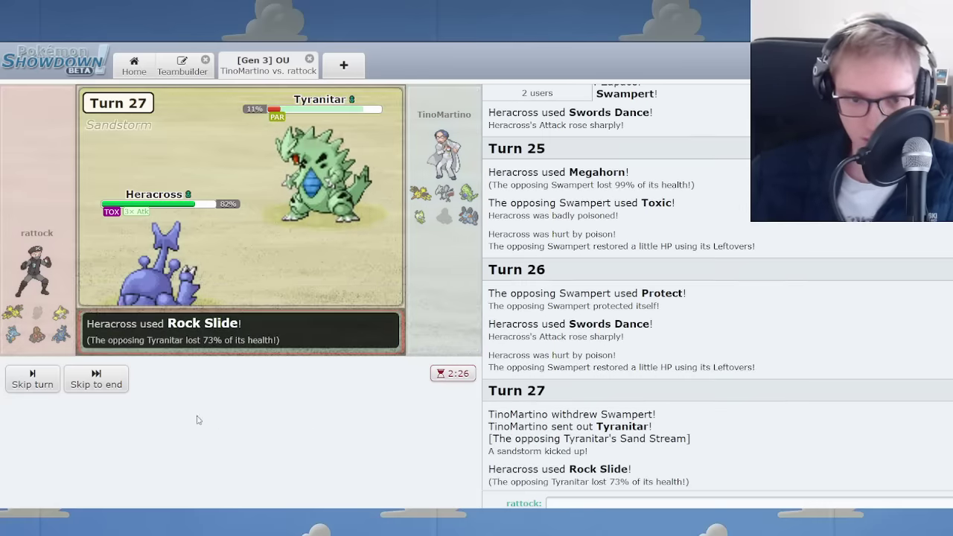
Step: Rock Slide Tyranitar, skip the turn playback, then Rock Slide toward Swampert
{"action": "left_click", "coordinate": [420, 422]}
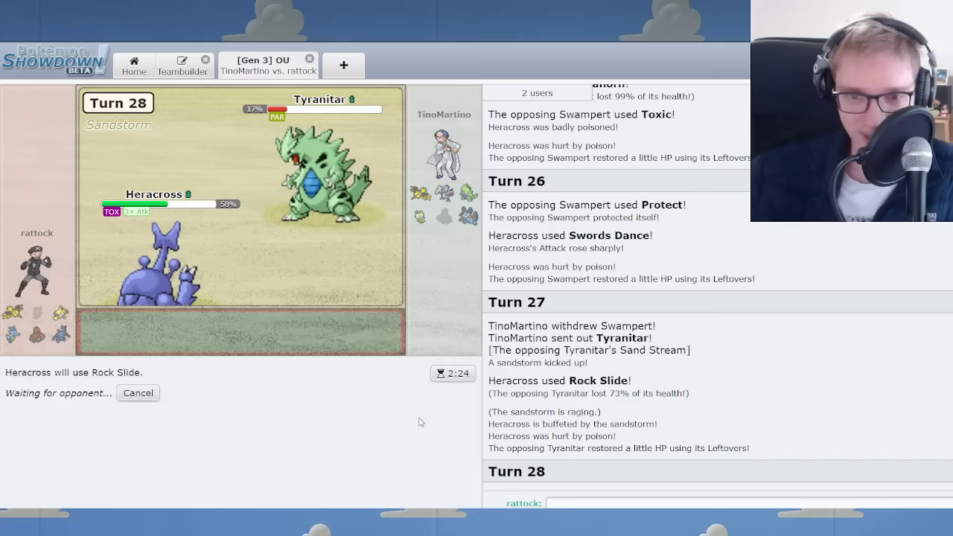
{"action": "left_click", "coordinate": [119, 387]}
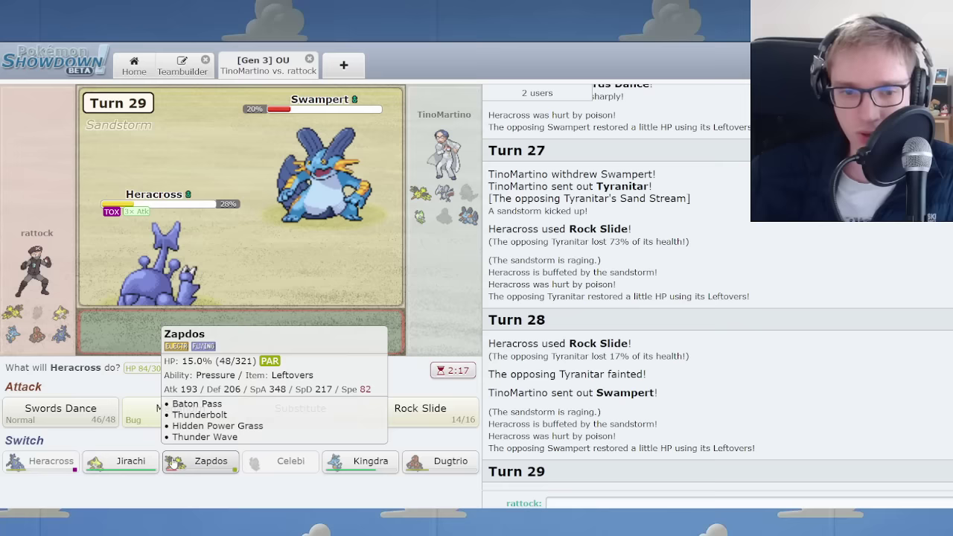
{"action": "mouse_move", "coordinate": [420, 413]}
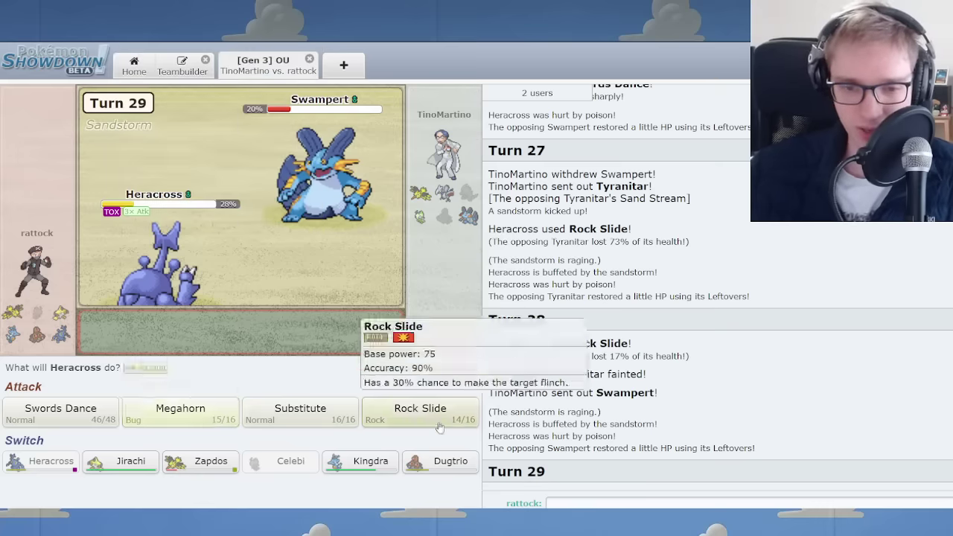
{"action": "left_click", "coordinate": [394, 414]}
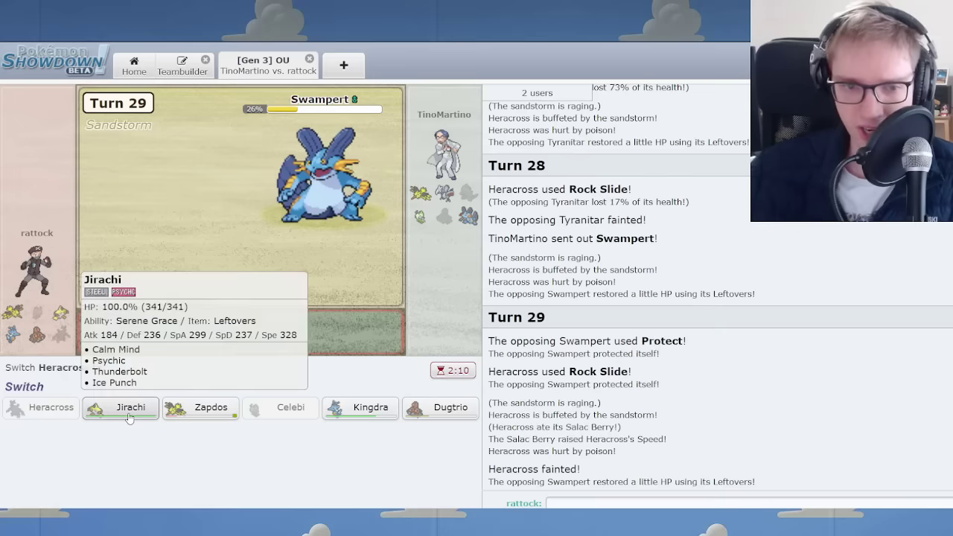
{"action": "mouse_move", "coordinate": [420, 193]}
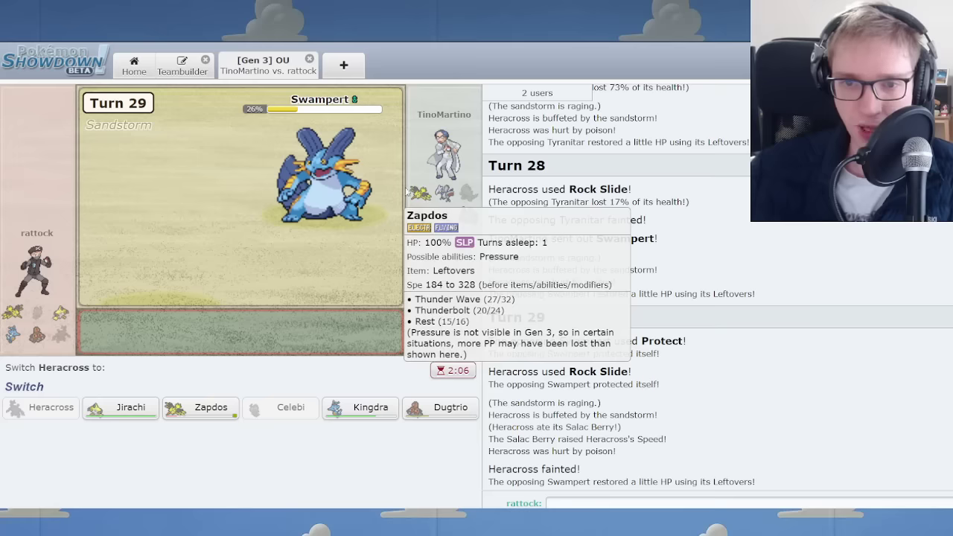
Step: Send Jirachi in for Heracross, use Calm Mind, then Ice Punch Celebi repeatedly
{"action": "left_click", "coordinate": [113, 409]}
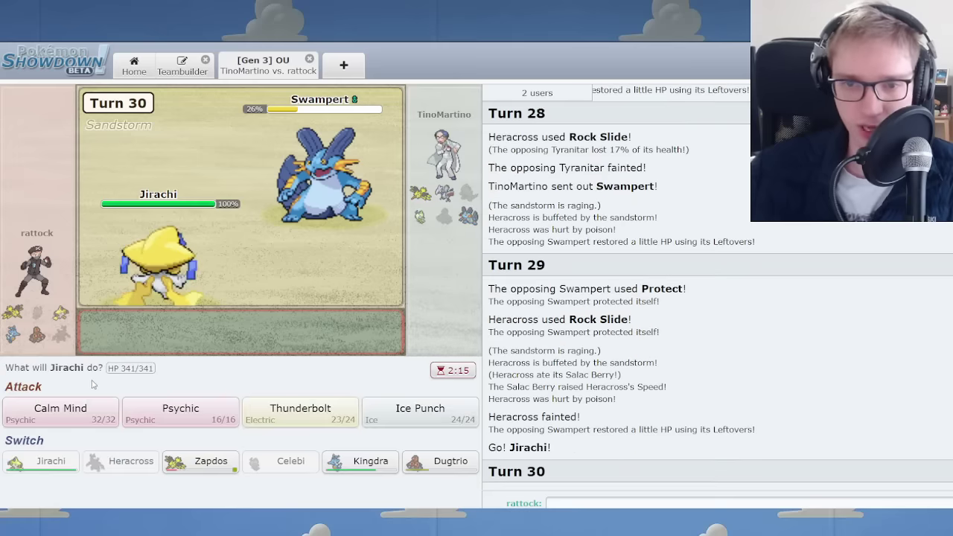
{"action": "left_click", "coordinate": [74, 408]}
{"action": "mouse_move", "coordinate": [158, 264]}
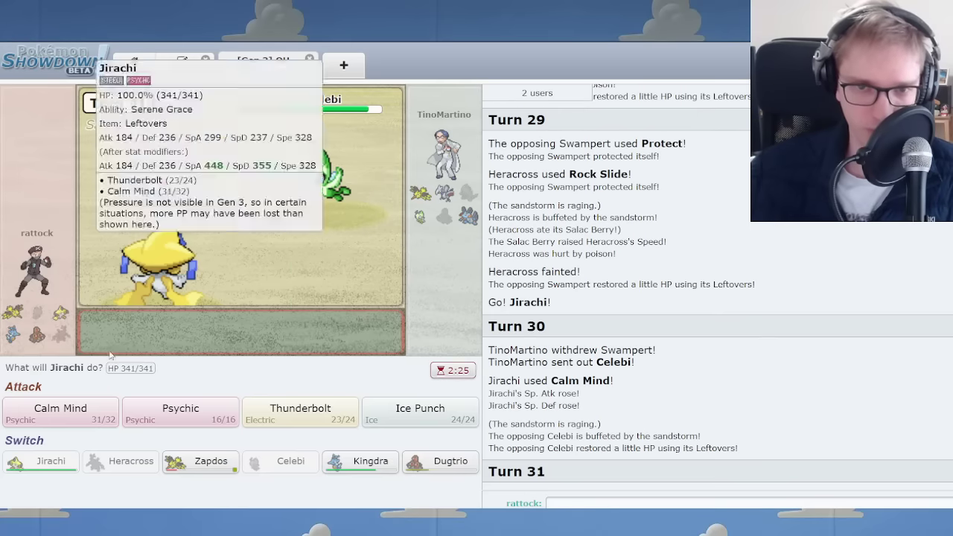
{"action": "left_click", "coordinate": [420, 412]}
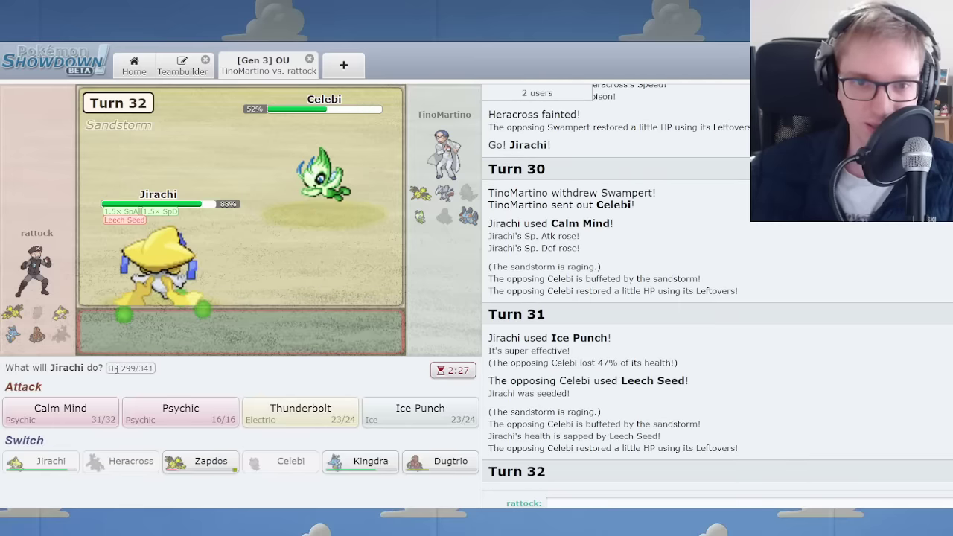
{"action": "left_click", "coordinate": [414, 413]}
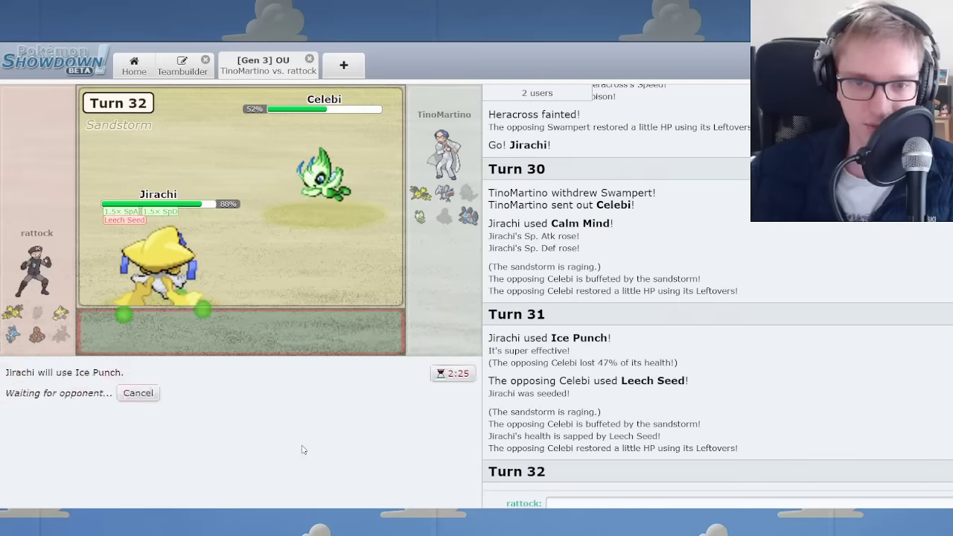
{"action": "left_click", "coordinate": [96, 380]}
{"action": "mouse_move", "coordinate": [420, 413]}
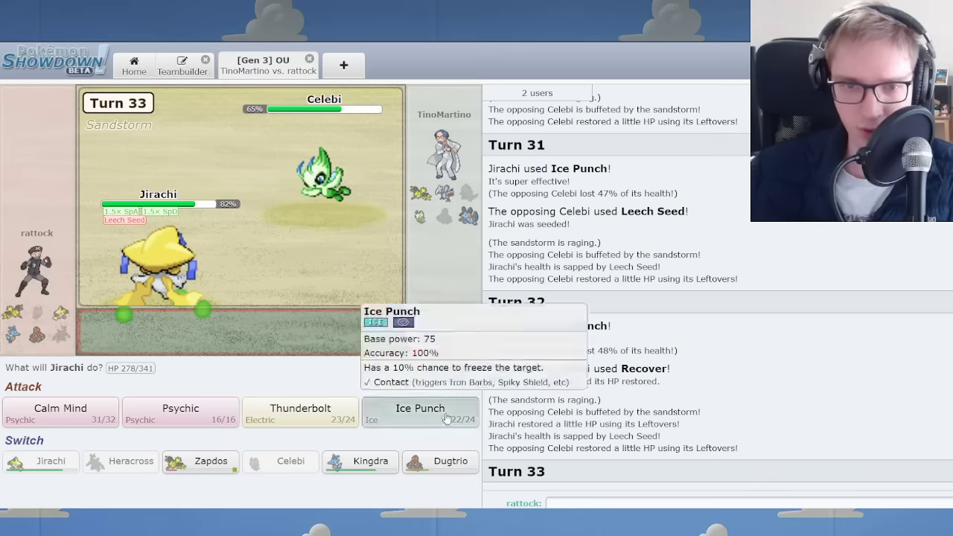
{"action": "left_click", "coordinate": [414, 413]}
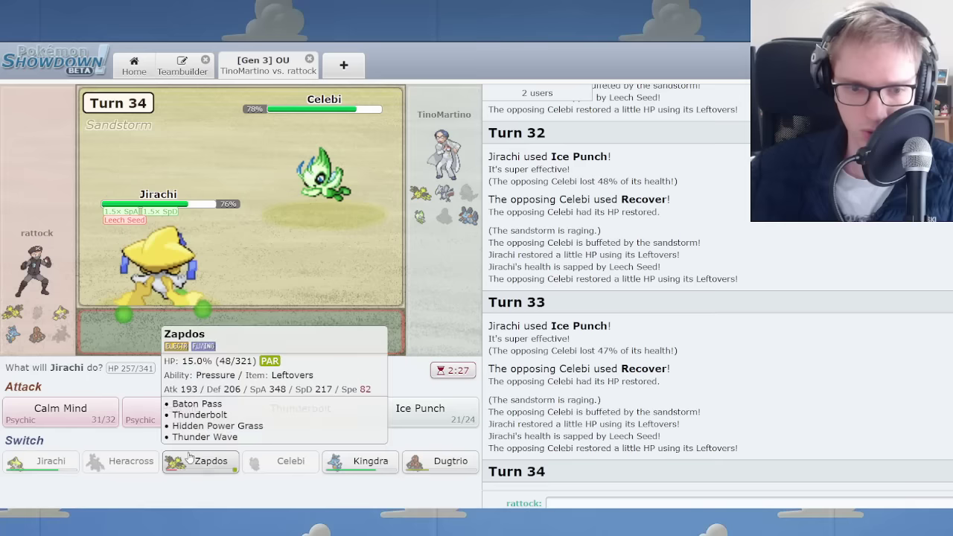
Step: Switch to Zapdos for Thunder Wave, then return Jirachi for Calm Mind and Ice Punch
{"action": "left_click", "coordinate": [206, 464]}
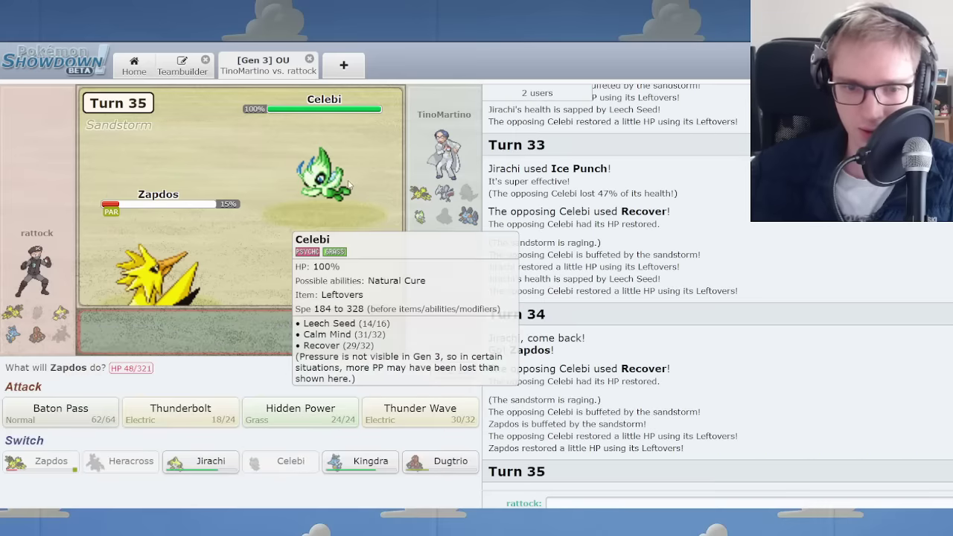
{"action": "left_click", "coordinate": [416, 411]}
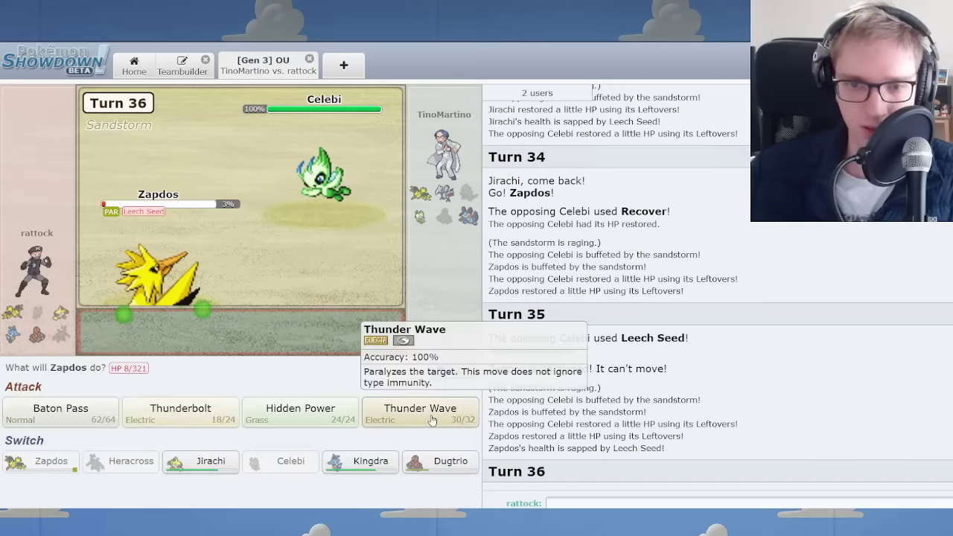
{"action": "left_click", "coordinate": [432, 421]}
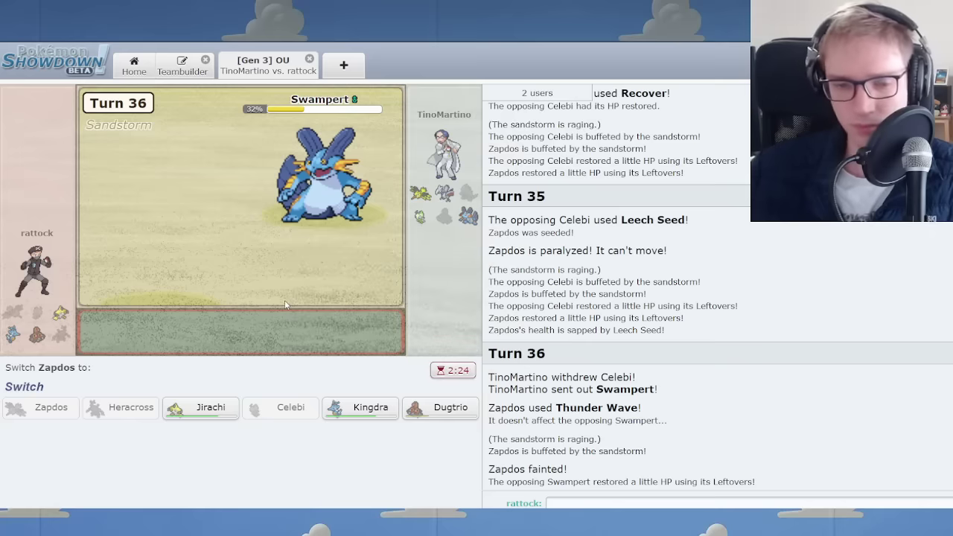
{"action": "left_click", "coordinate": [201, 408]}
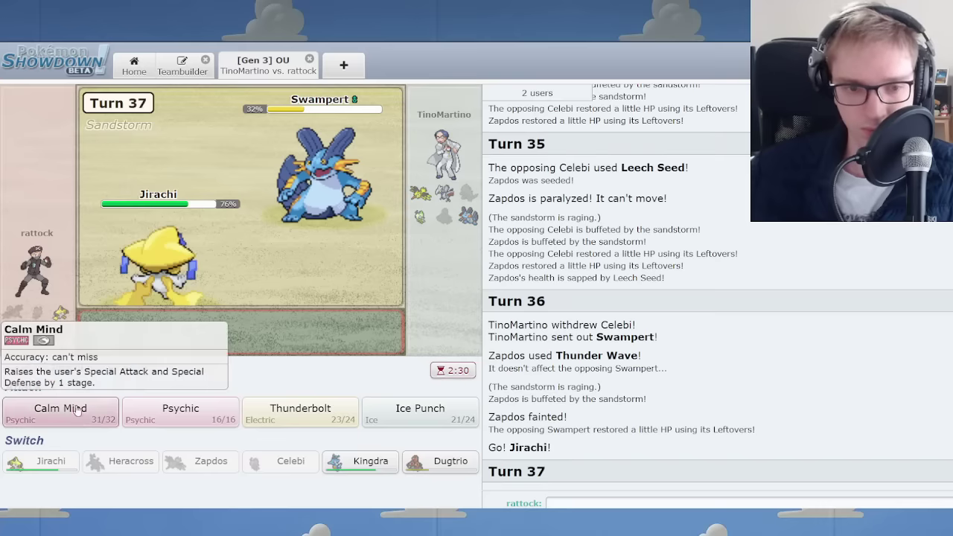
{"action": "left_click", "coordinate": [77, 412]}
{"action": "mouse_move", "coordinate": [324, 175]}
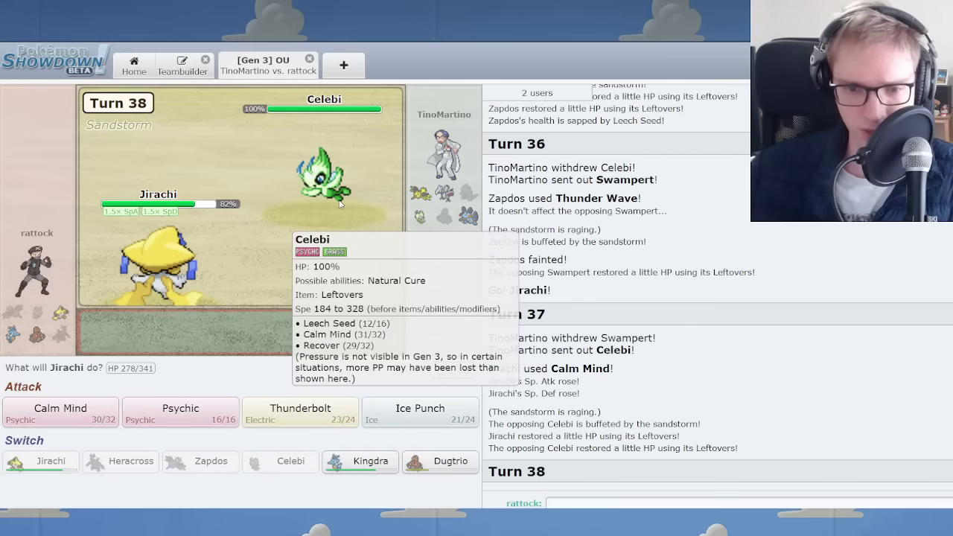
{"action": "left_click", "coordinate": [417, 411]}
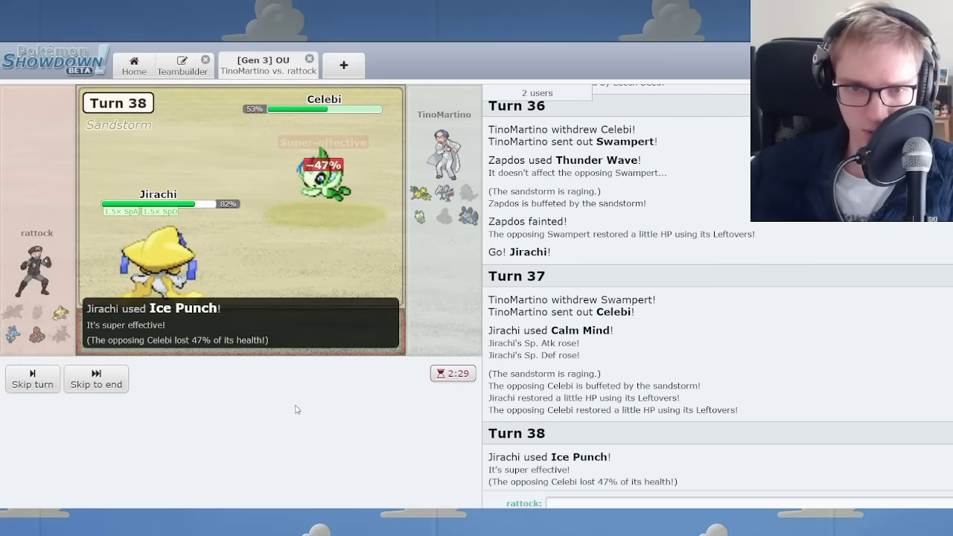
{"action": "left_click", "coordinate": [97, 381]}
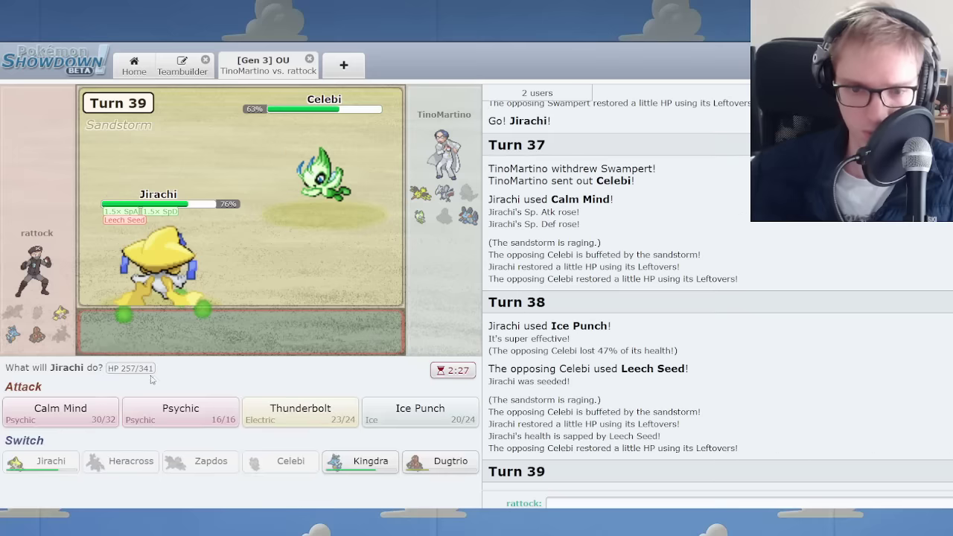
Step: Toggle Jirachi's switch to Dugtrio, Ice Punch Celebi again, then swap Jirachi for Kingdra
{"action": "left_click", "coordinate": [451, 461]}
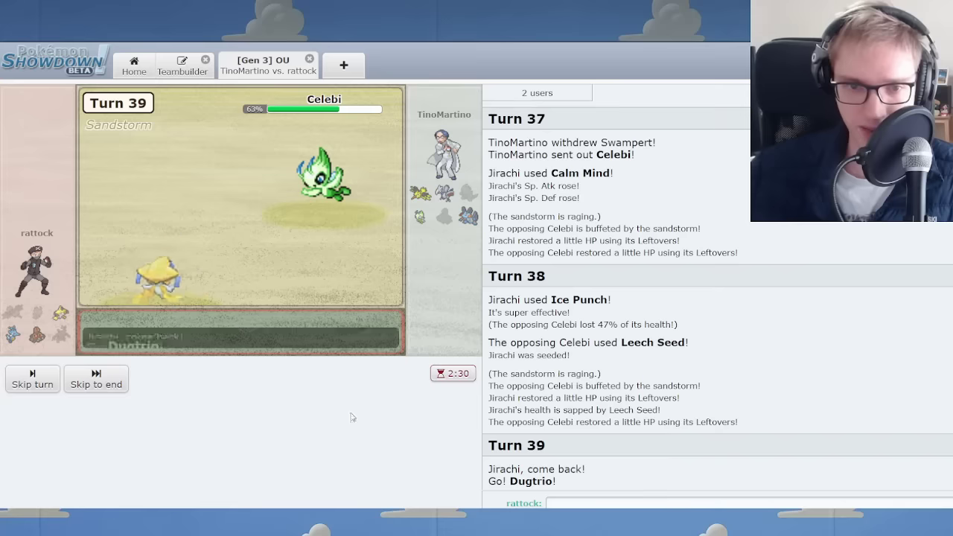
{"action": "left_click", "coordinate": [450, 461]}
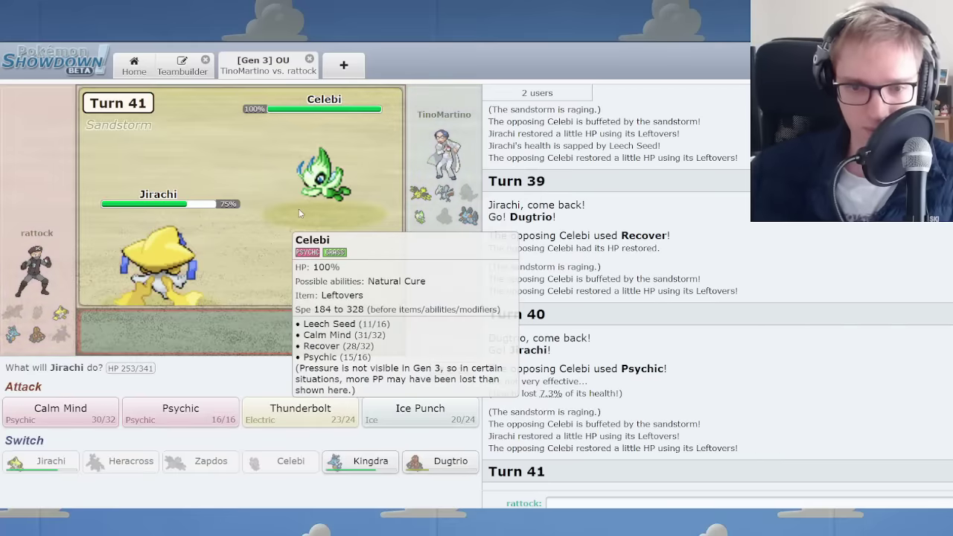
{"action": "left_click", "coordinate": [419, 411]}
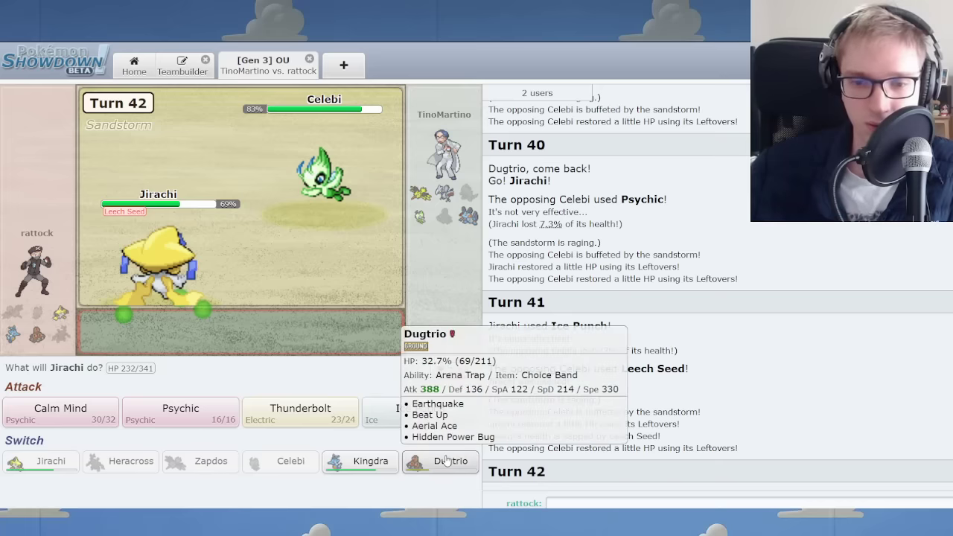
{"action": "left_click", "coordinate": [374, 462]}
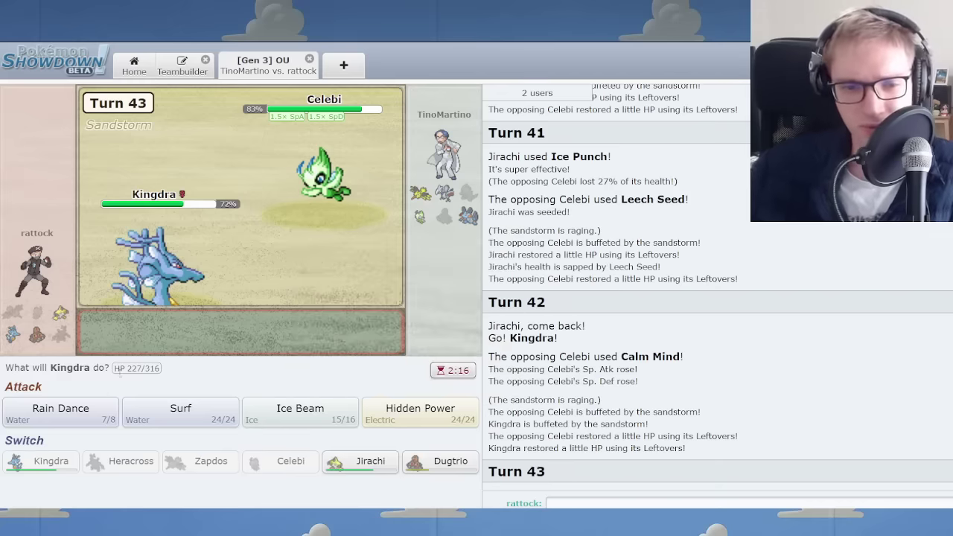
Step: Rain Dance with Kingdra, then Ice Beam Celebi every turn through turn 52, skipping playback
{"action": "left_click", "coordinate": [74, 422]}
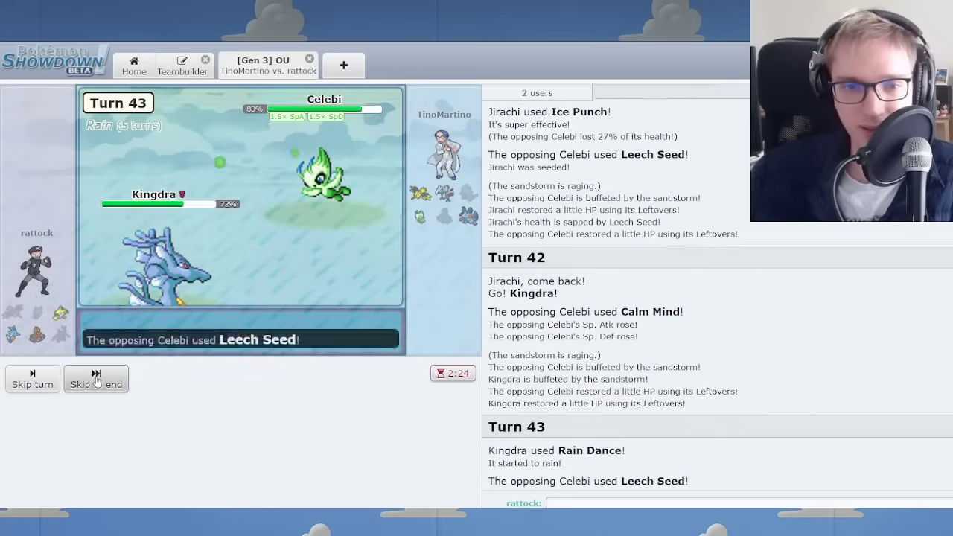
{"action": "left_click", "coordinate": [299, 411]}
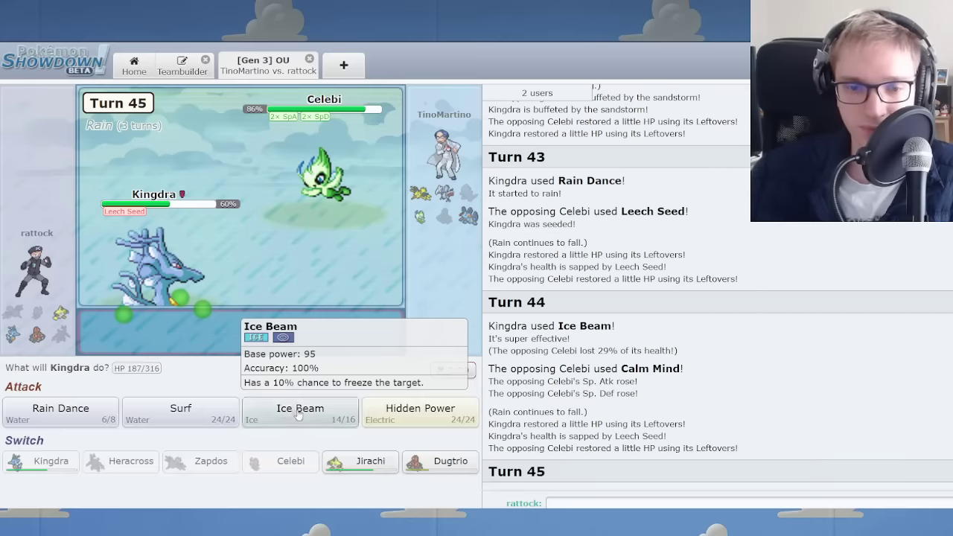
{"action": "left_click", "coordinate": [299, 409]}
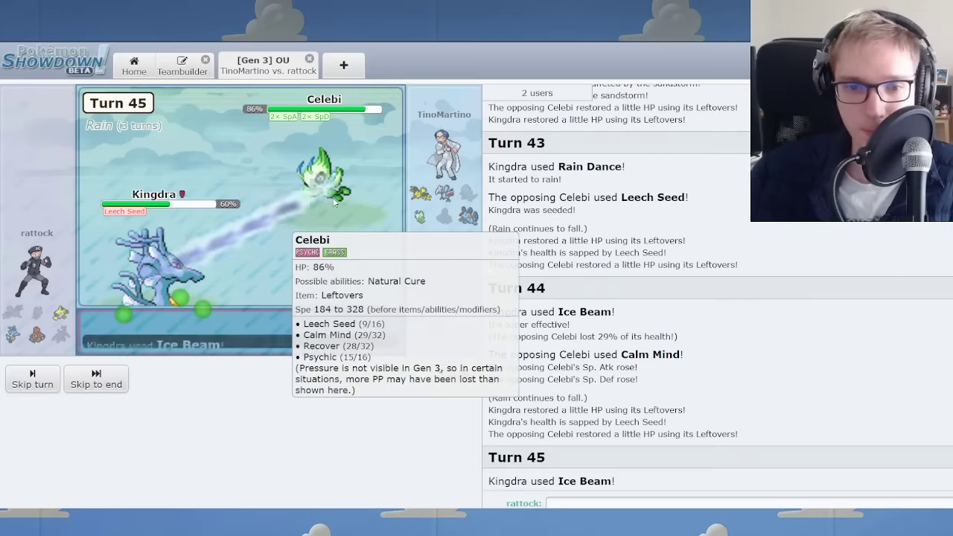
{"action": "left_click", "coordinate": [104, 381]}
{"action": "left_click", "coordinate": [299, 410]}
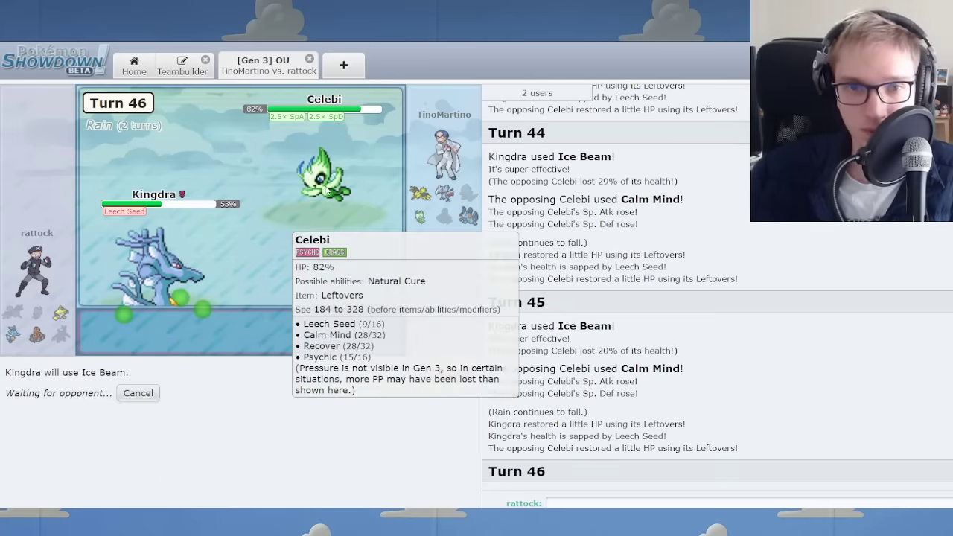
{"action": "left_click", "coordinate": [104, 380]}
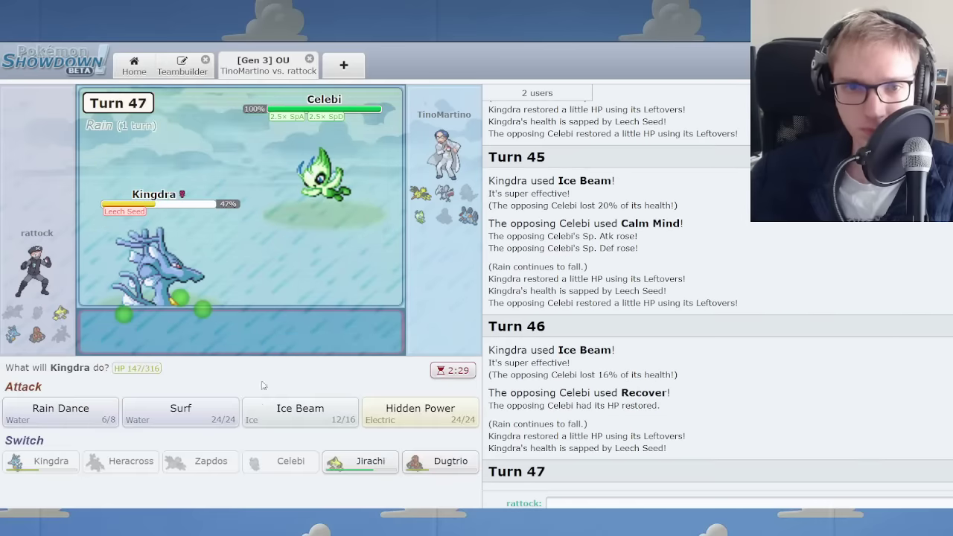
{"action": "left_click", "coordinate": [282, 407]}
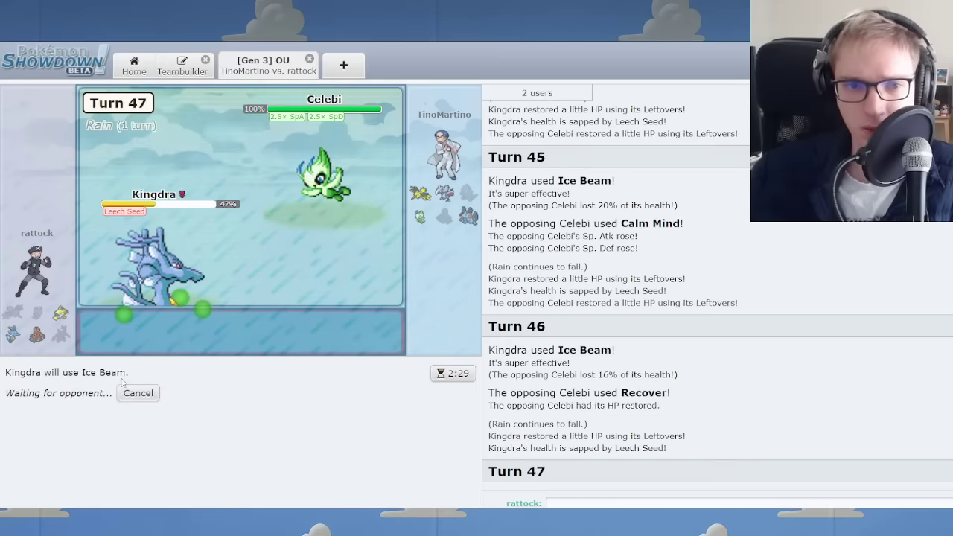
{"action": "left_click", "coordinate": [104, 381]}
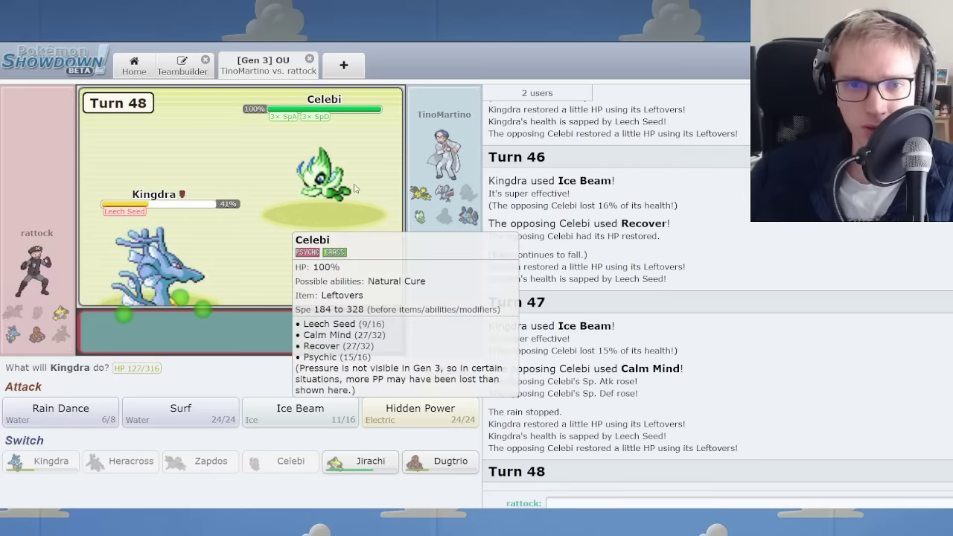
{"action": "left_click", "coordinate": [307, 408]}
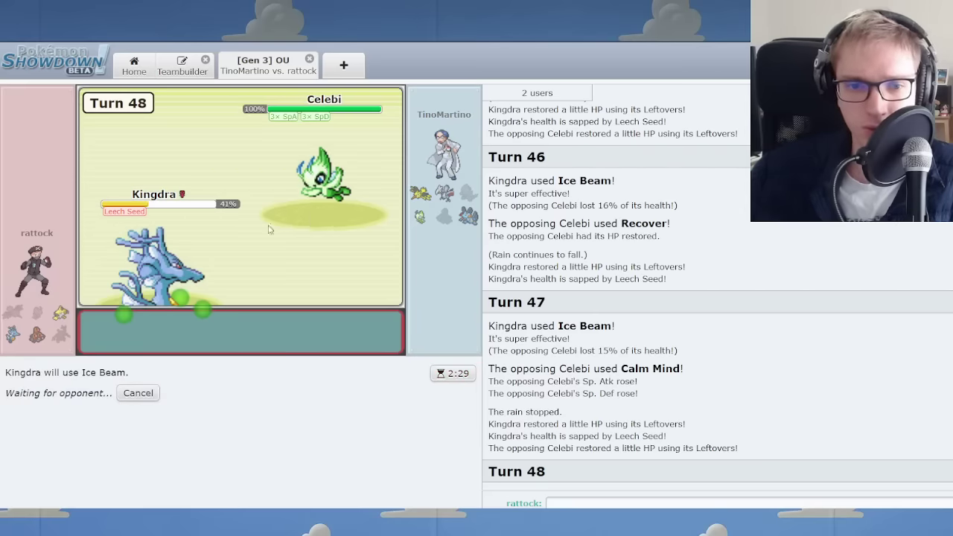
{"action": "left_click", "coordinate": [118, 387]}
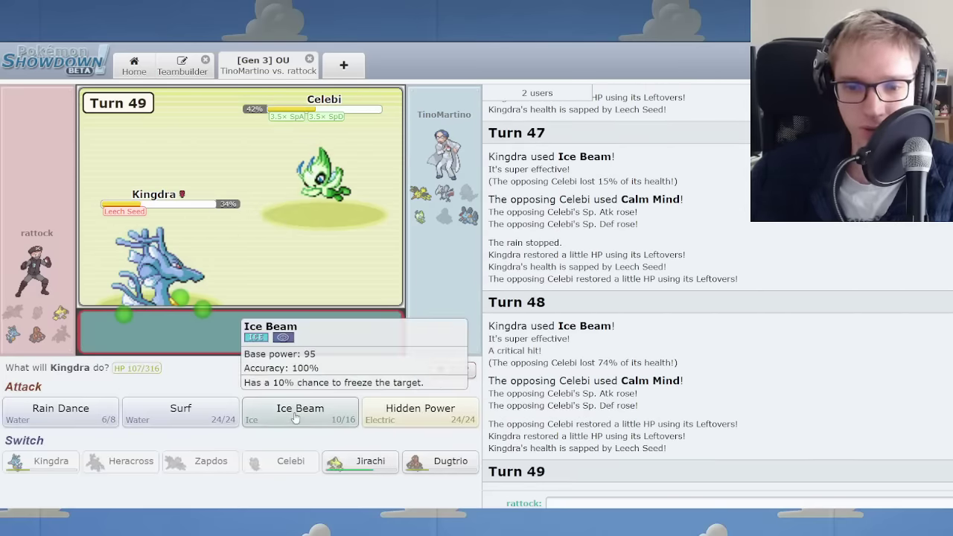
{"action": "left_click", "coordinate": [296, 414]}
{"action": "left_click", "coordinate": [97, 383]}
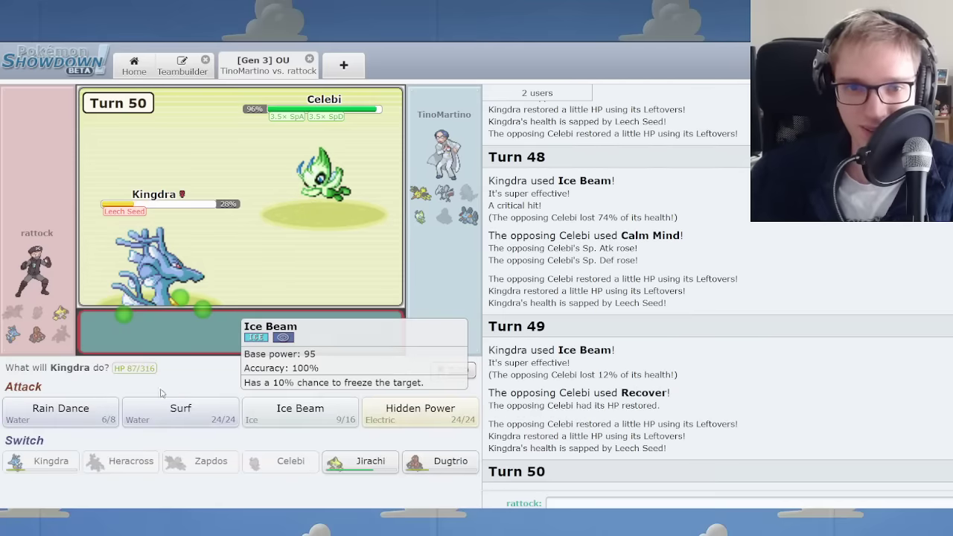
{"action": "left_click", "coordinate": [294, 411]}
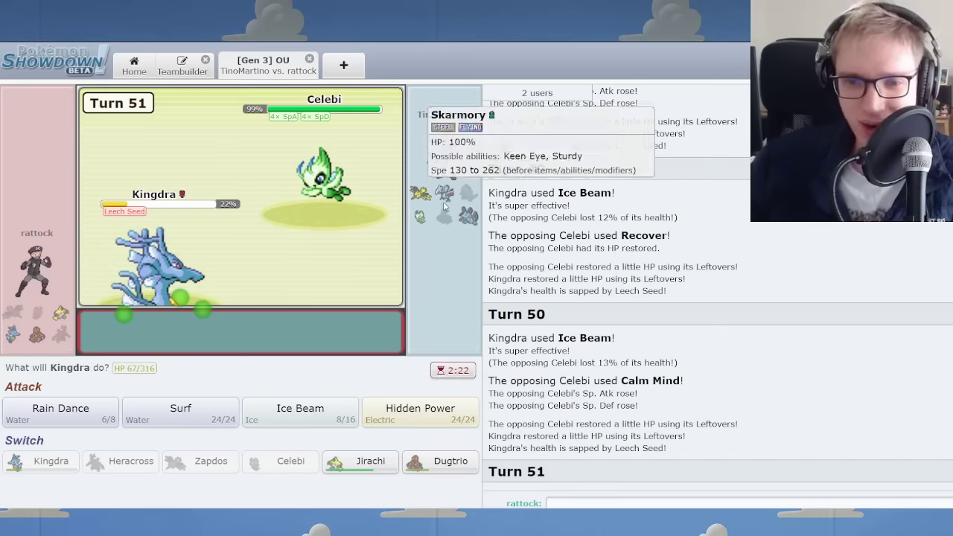
{"action": "left_click", "coordinate": [298, 410]}
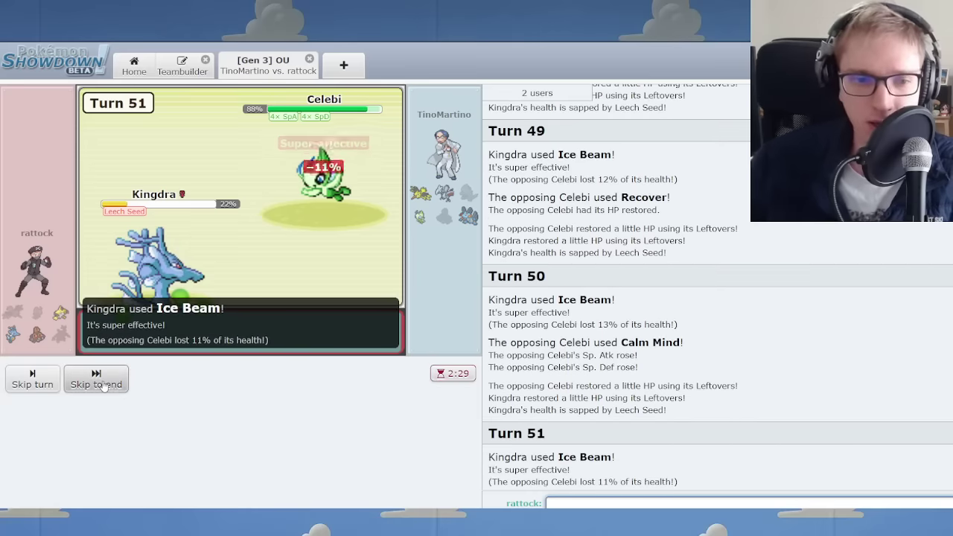
{"action": "left_click", "coordinate": [110, 381]}
{"action": "left_click", "coordinate": [298, 409]}
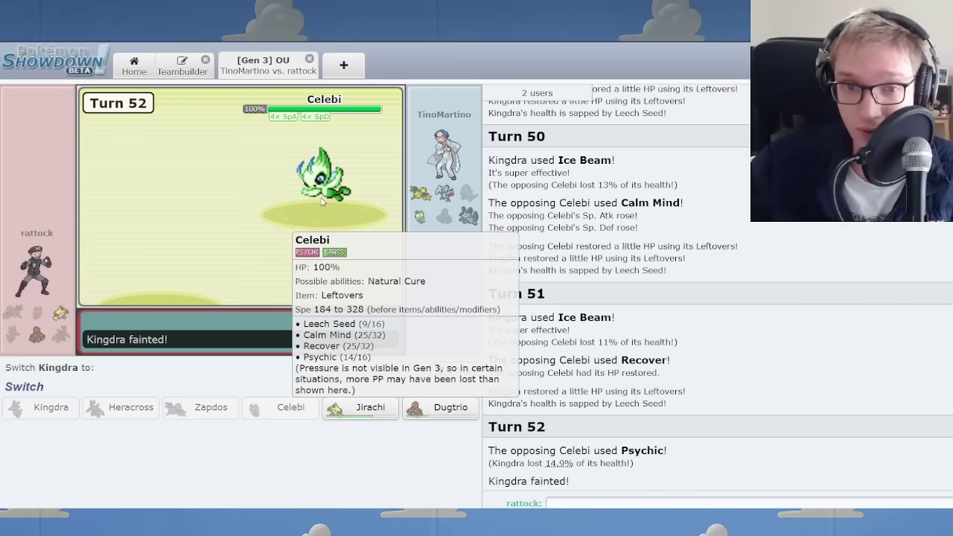
Step: Bring Jirachi in for Kingdra, Ice Punch Celebi twice, then switch to Dugtrio
{"action": "left_click", "coordinate": [366, 404]}
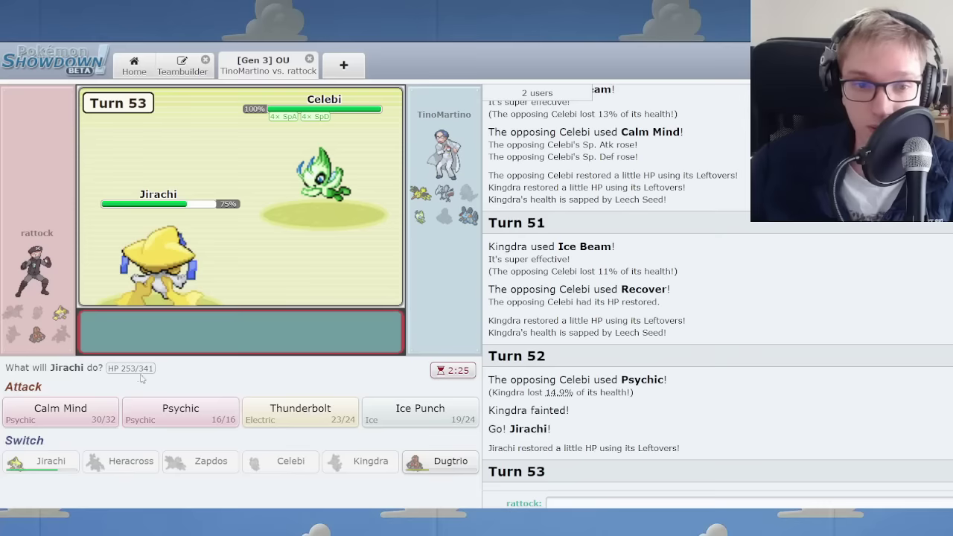
{"action": "left_click", "coordinate": [440, 419]}
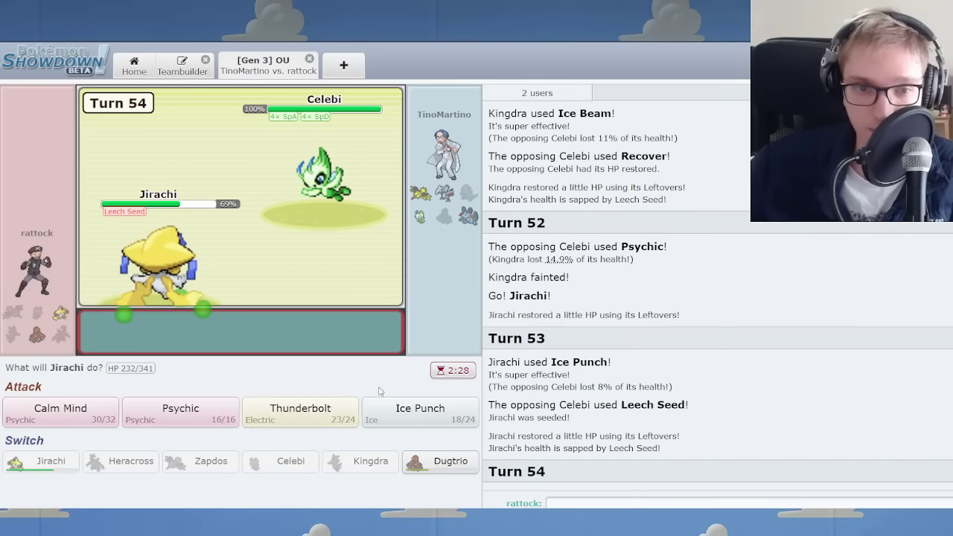
{"action": "left_click", "coordinate": [443, 412]}
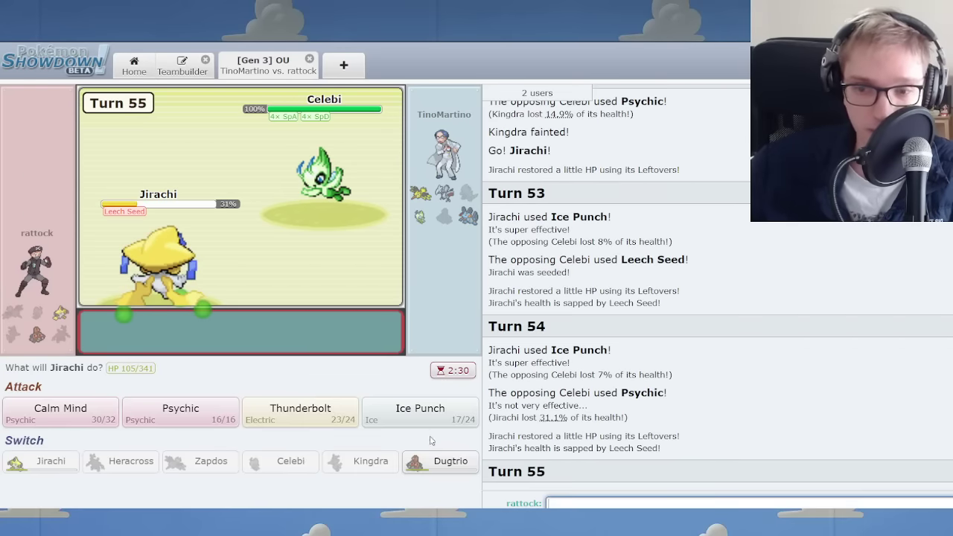
{"action": "left_click", "coordinate": [447, 459]}
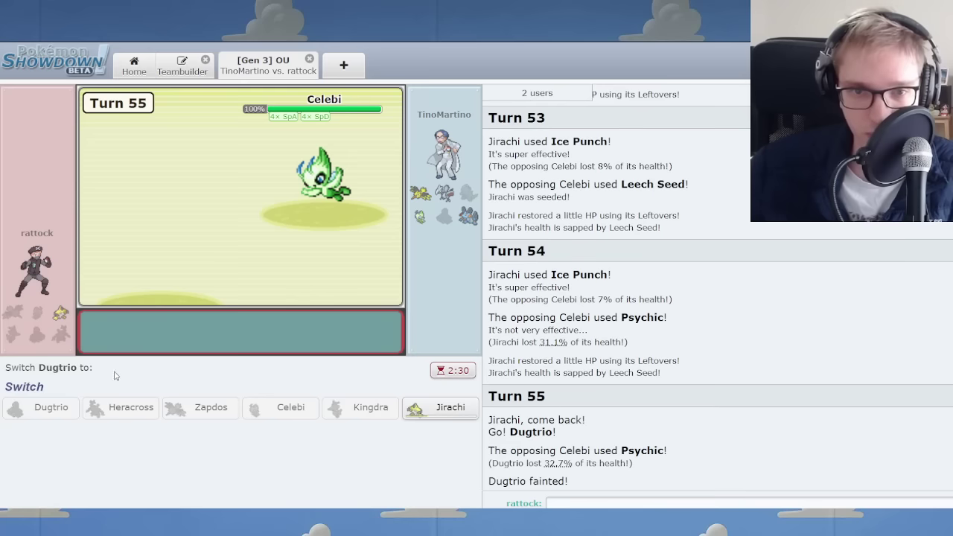
Step: Return Jirachi after Dugtrio faints, Ice Punch Celebi twice more, and request a forfeit
{"action": "left_click", "coordinate": [437, 406]}
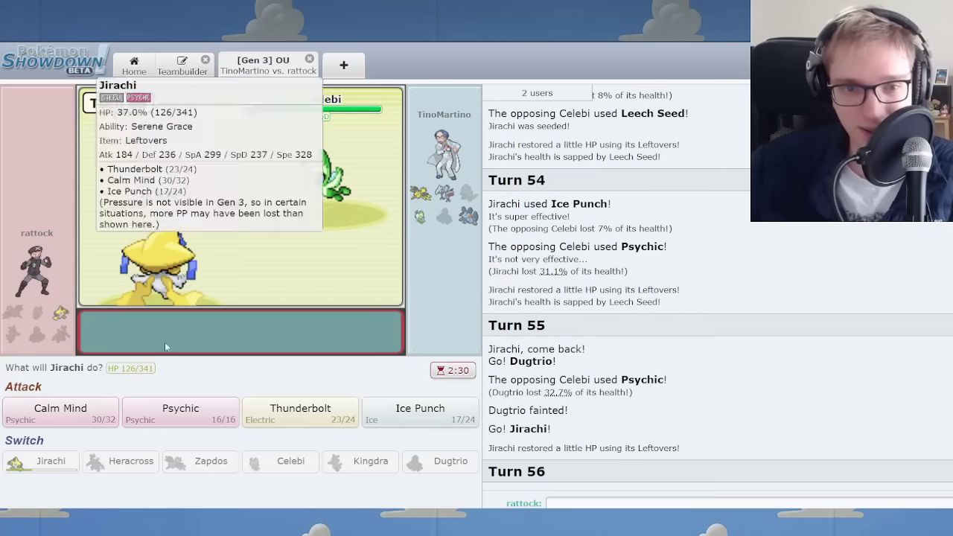
{"action": "left_click", "coordinate": [432, 410]}
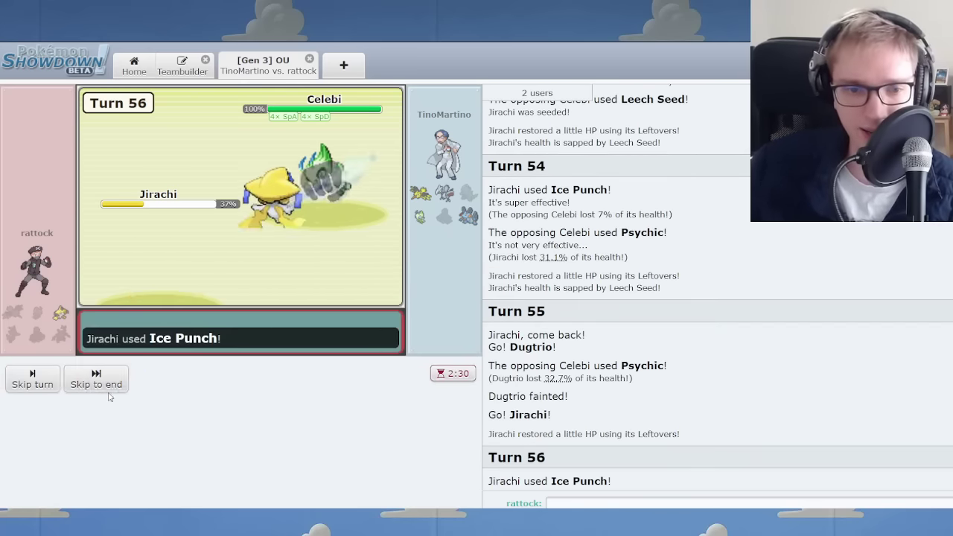
{"action": "left_click", "coordinate": [94, 382]}
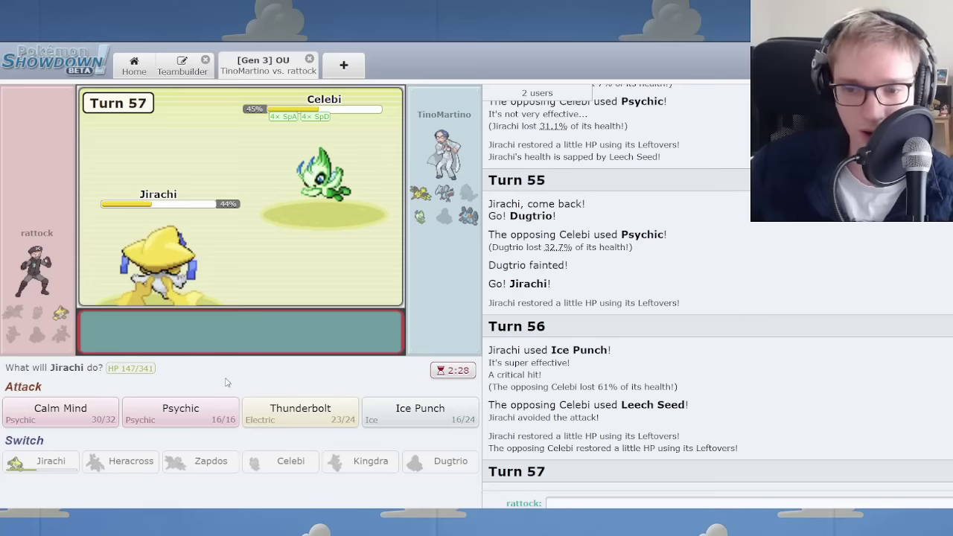
{"action": "left_click", "coordinate": [373, 401]}
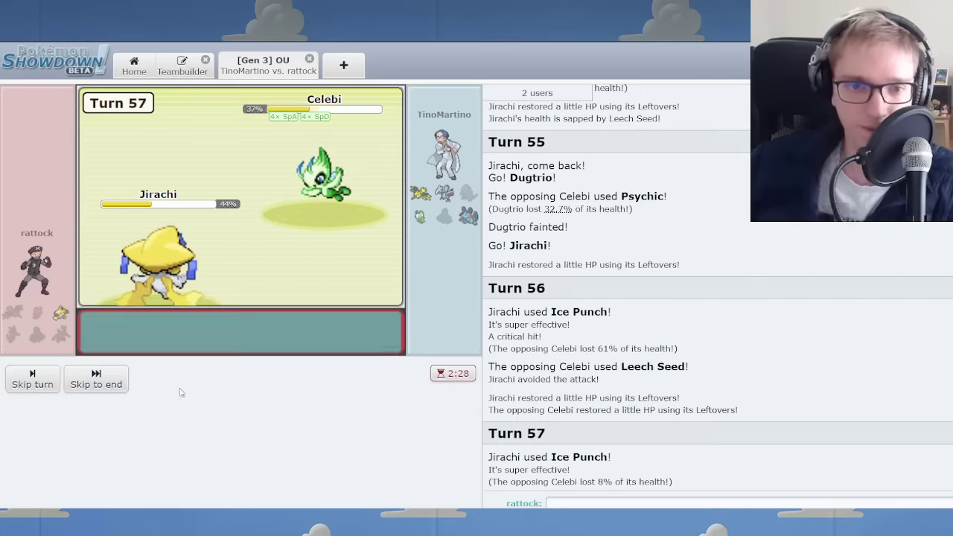
{"action": "left_click", "coordinate": [309, 59]}
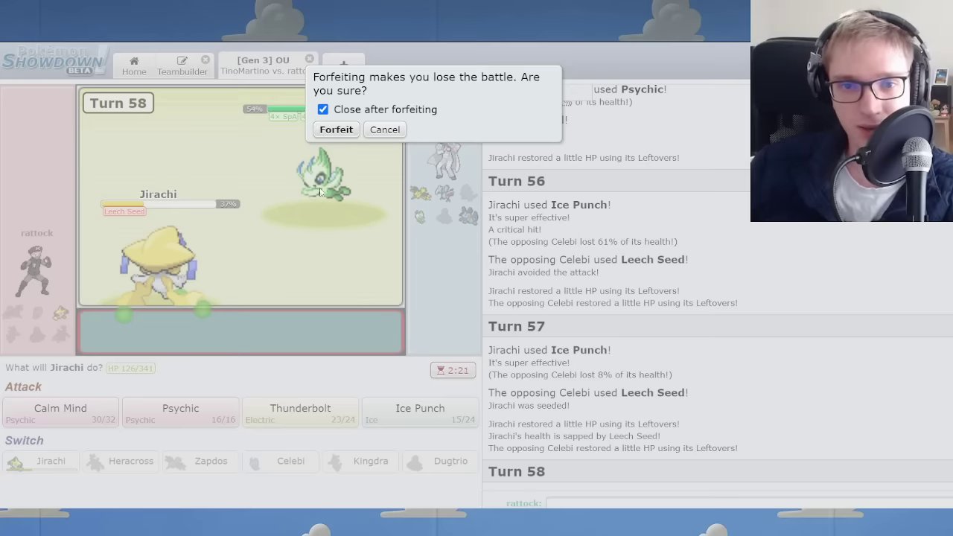
Step: Confirm the forfeit with 'Close after forfeiting' checked
{"action": "left_click", "coordinate": [345, 133]}
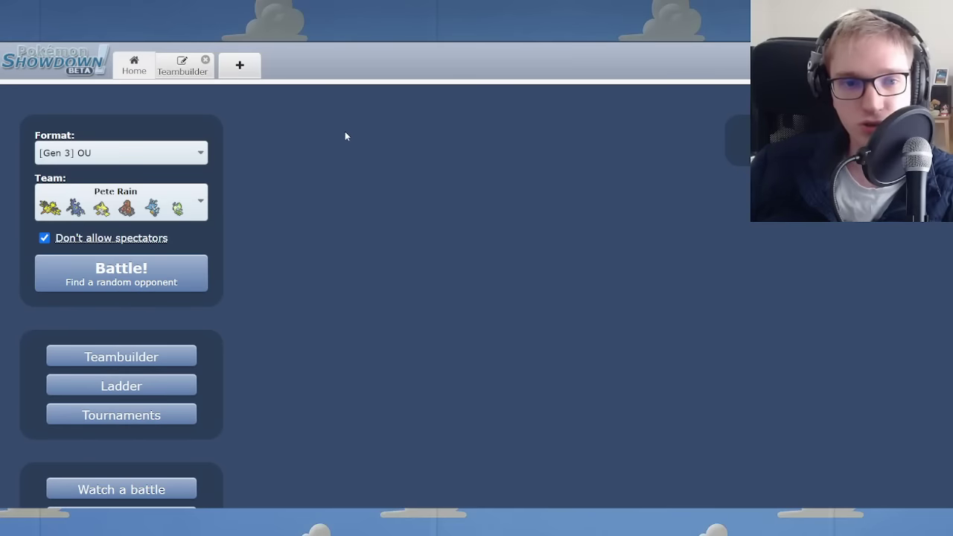